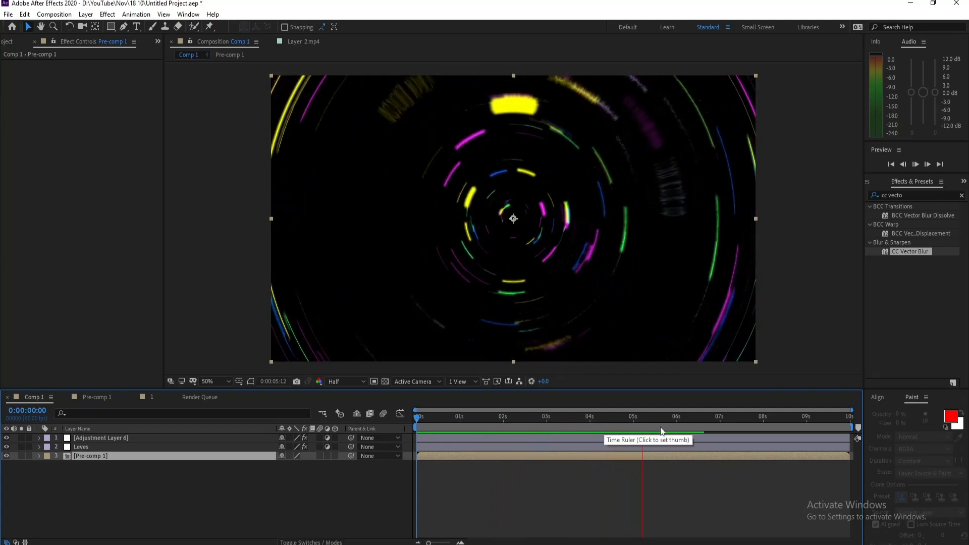
{"action": "left_click", "coordinate": [687, 423]}
{"action": "left_click_drag", "start_coordinate": [690, 421], "coordinate": [707, 436]}
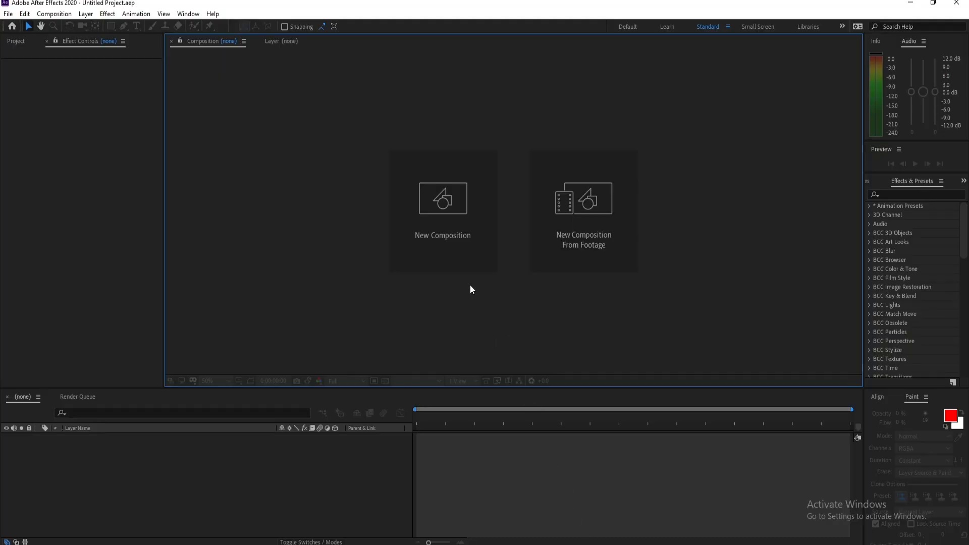
- Create a new 1920 x 1080 px composition named Comp 1 at 60 frames per second, lasting 10 seconds
{"action": "left_click", "coordinate": [452, 197]}
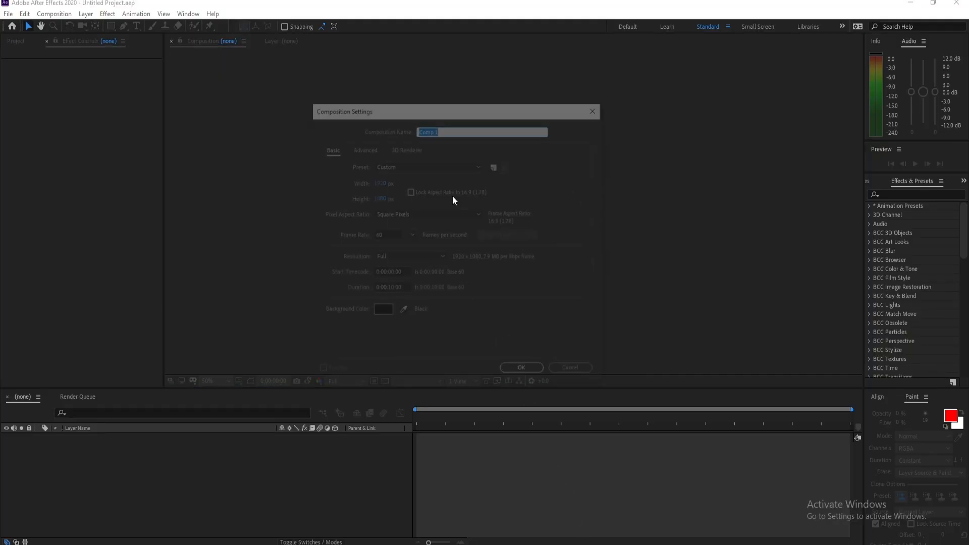
{"action": "left_click_drag", "start_coordinate": [440, 110], "coordinate": [392, 92]}
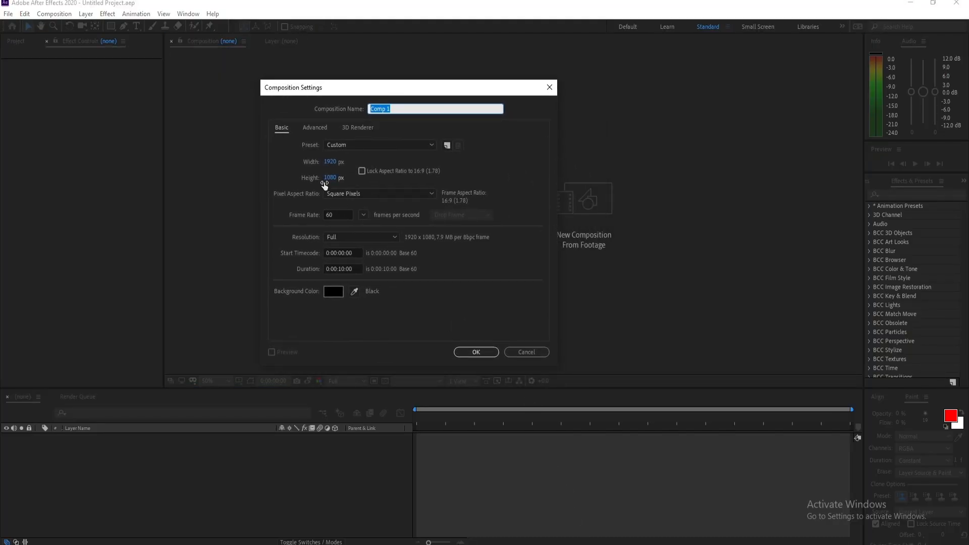
{"action": "left_click", "coordinate": [341, 215]}
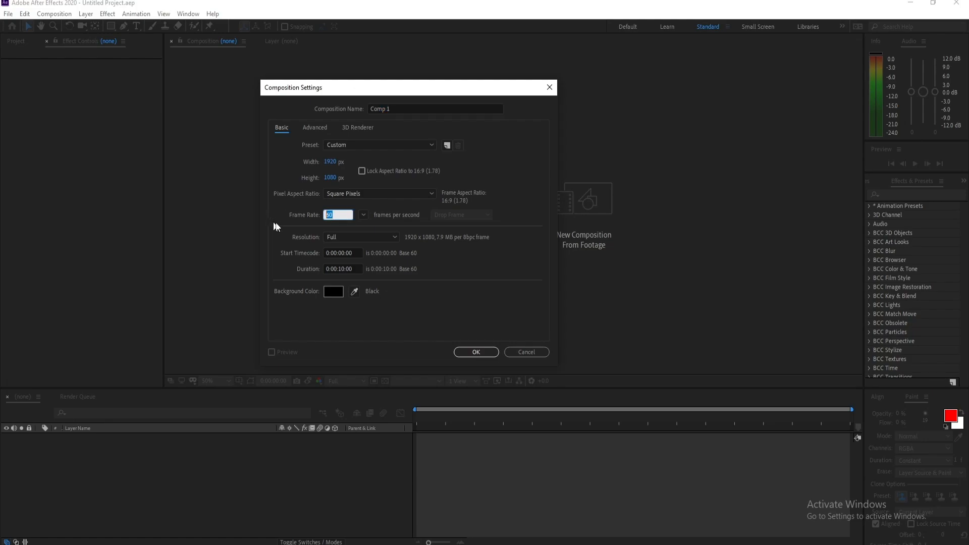
{"action": "left_click", "coordinate": [385, 321]}
{"action": "left_click", "coordinate": [482, 354]}
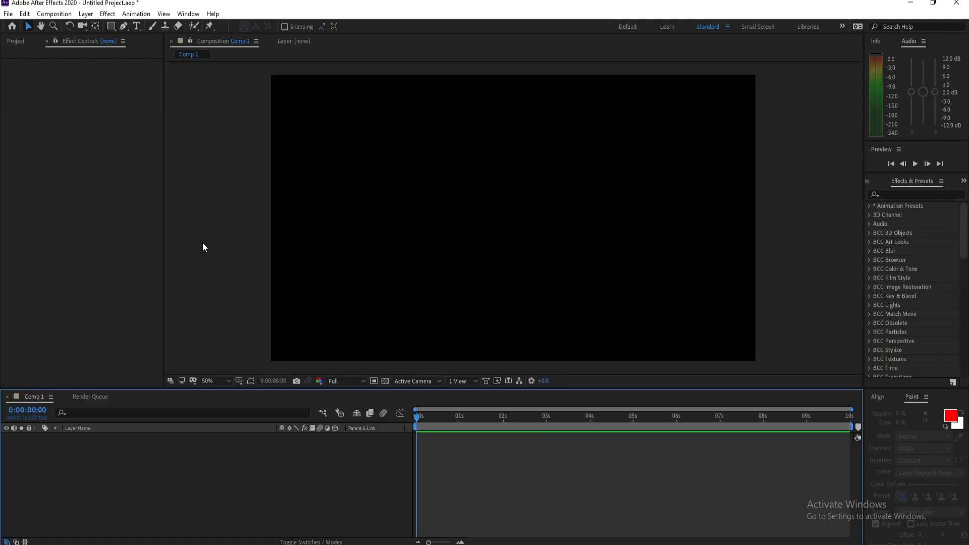
- Add a white (FFFFFF) 1920 x 1080 px solid layer named Neon 1 to the composition
{"action": "left_click", "coordinate": [82, 14]}
{"action": "mouse_move", "coordinate": [201, 26]}
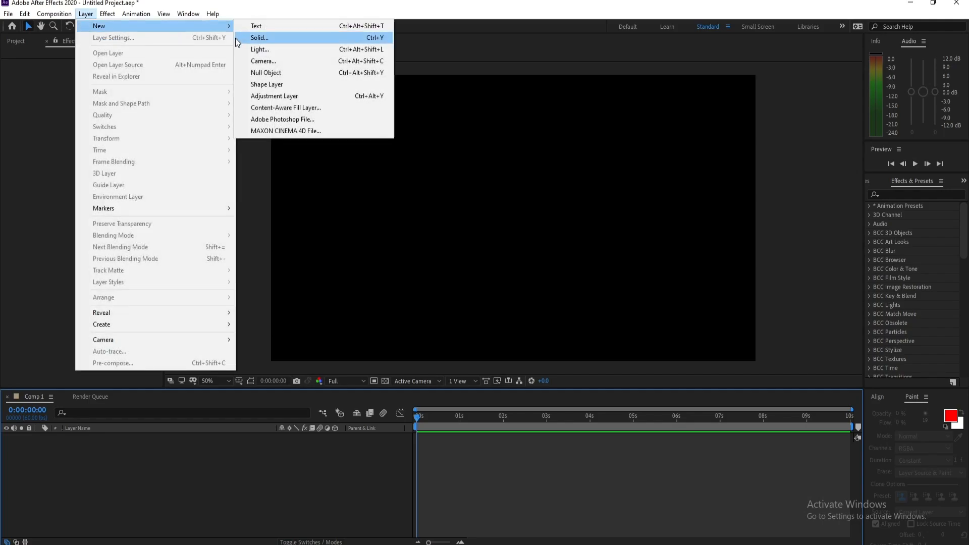
{"action": "left_click", "coordinate": [238, 38]}
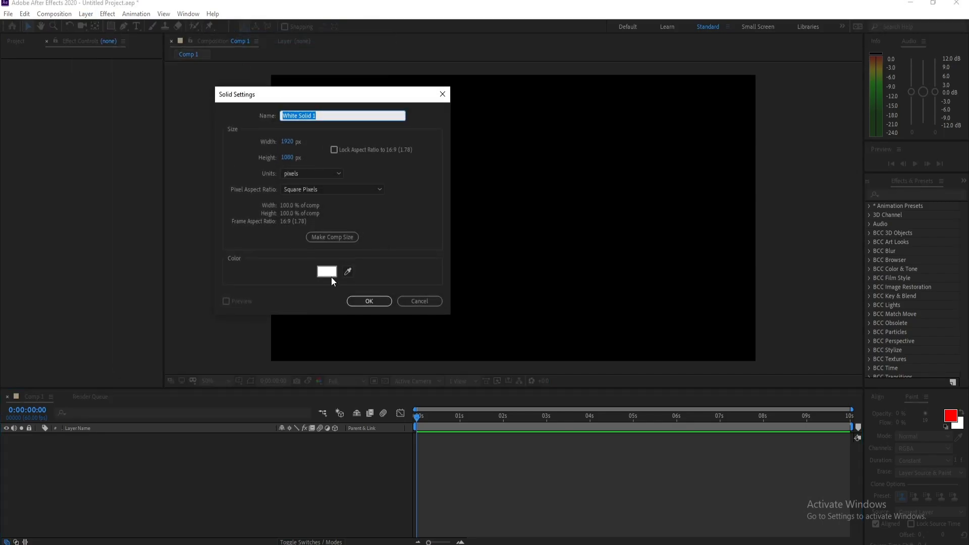
{"action": "left_click", "coordinate": [331, 277]}
{"action": "left_click_drag", "start_coordinate": [300, 268], "coordinate": [197, 186]}
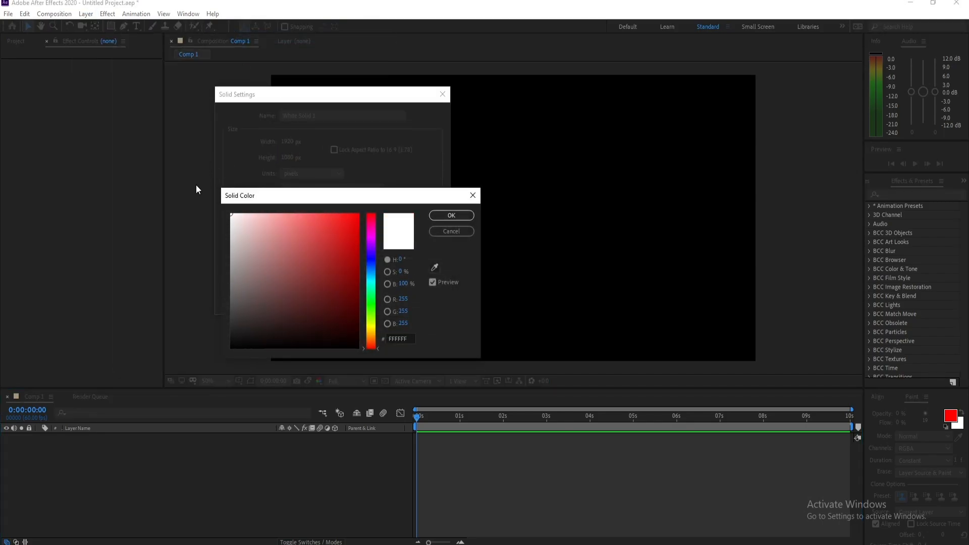
{"action": "left_click", "coordinate": [445, 217]}
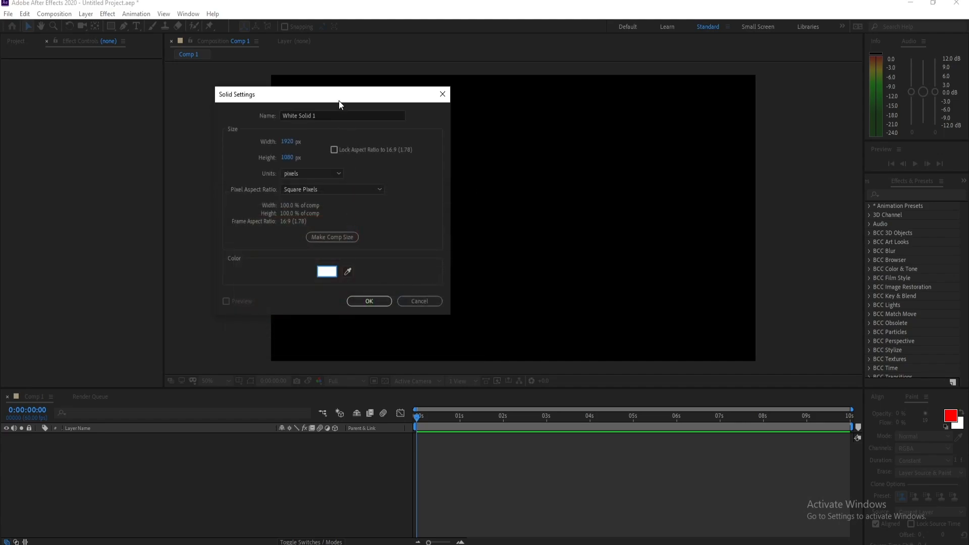
{"action": "left_click", "coordinate": [361, 123]}
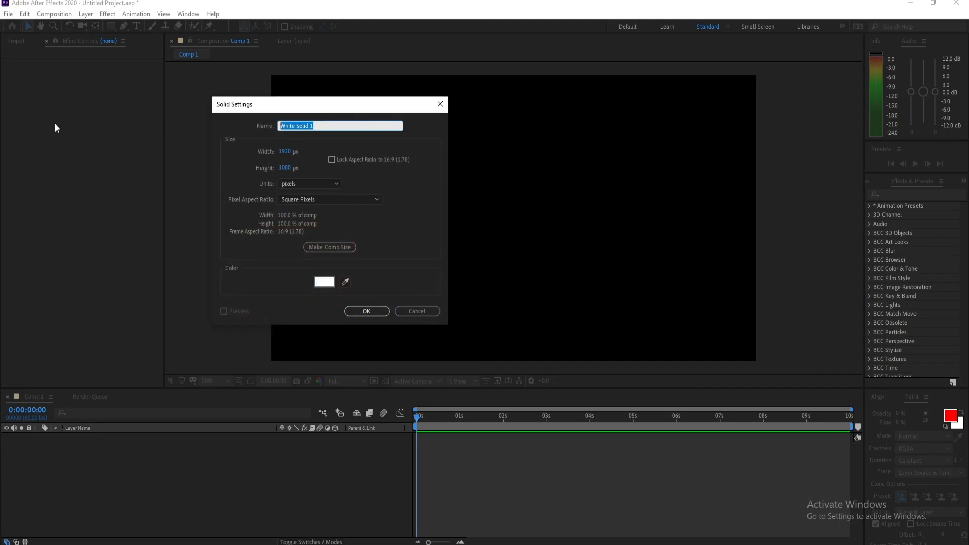
{"action": "type", "text": "Neon"}
{"action": "key", "text": "Return"}
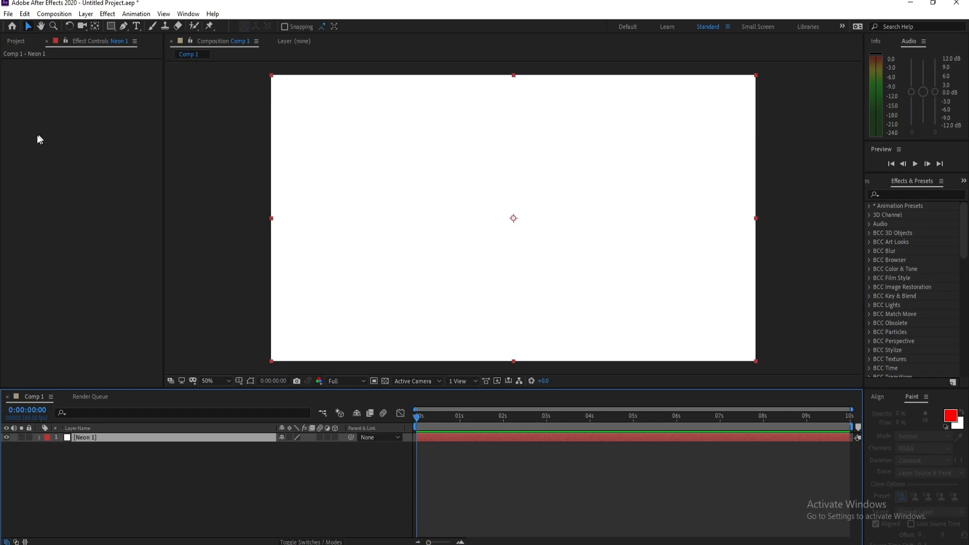
- Apply the CC Star Burst effect to the Neon 1 layer and play back the animation
{"action": "left_click", "coordinate": [904, 196]}
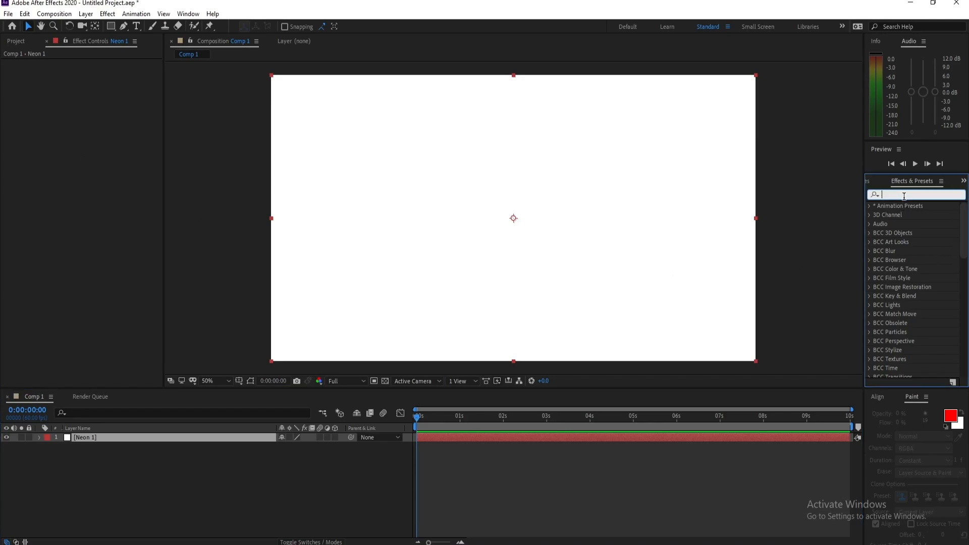
{"action": "type", "text": "cc"}
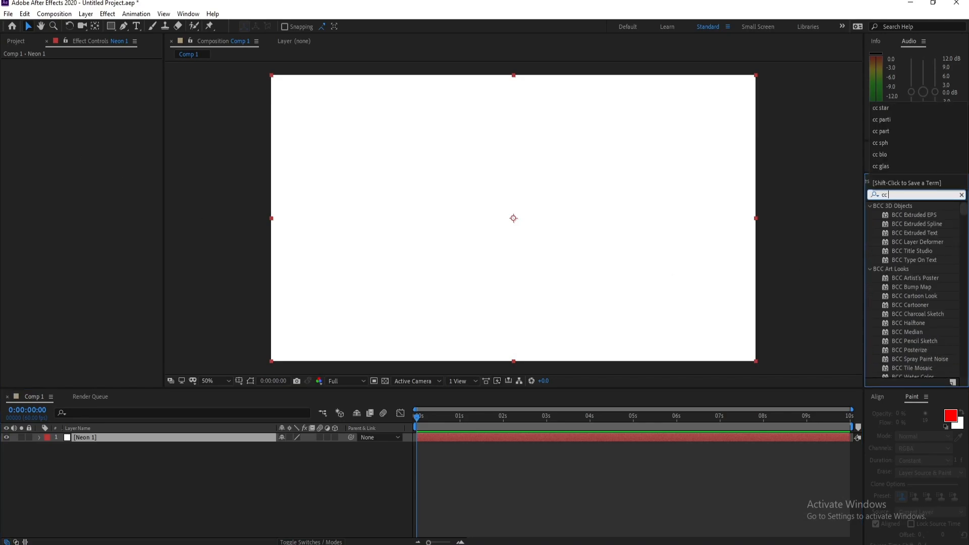
{"action": "type", "text": " st"}
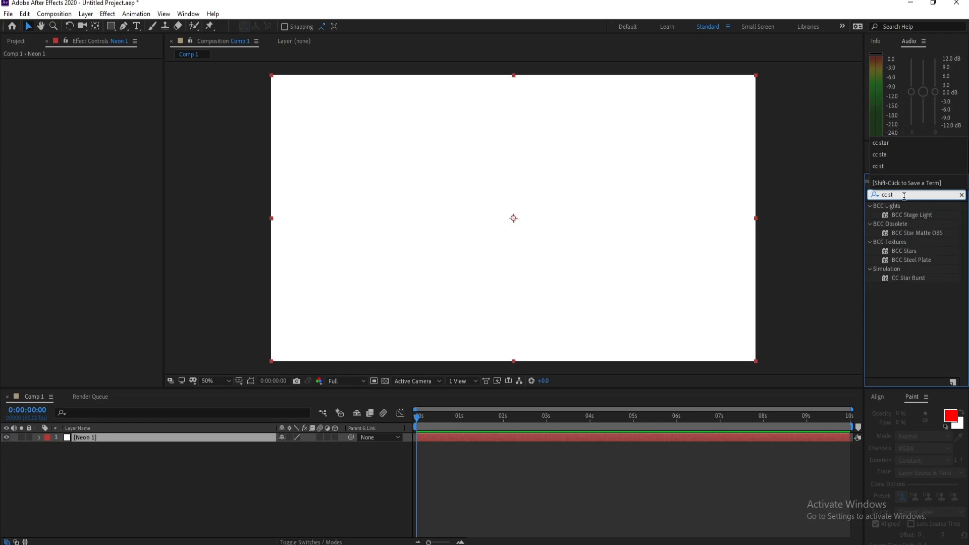
{"action": "type", "text": "ar"}
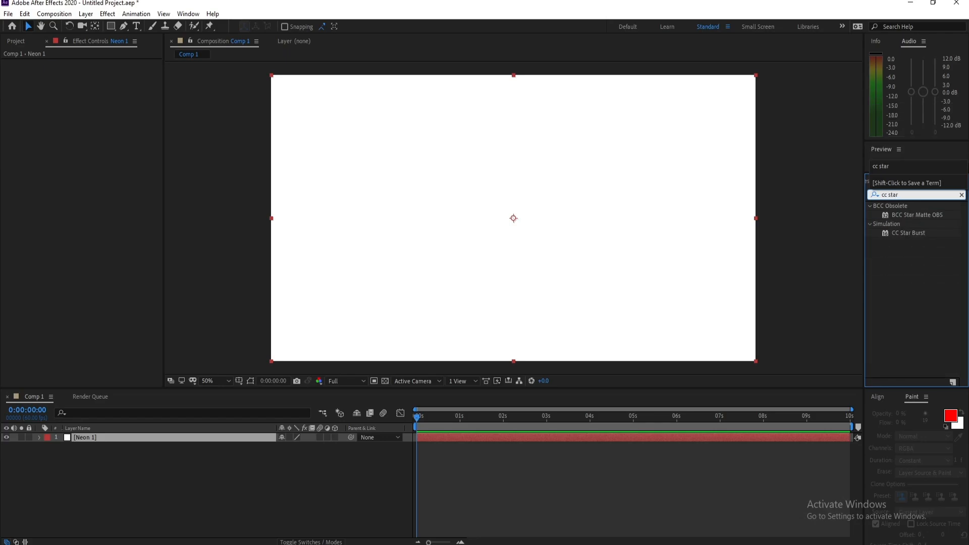
{"action": "double_click", "coordinate": [917, 232]}
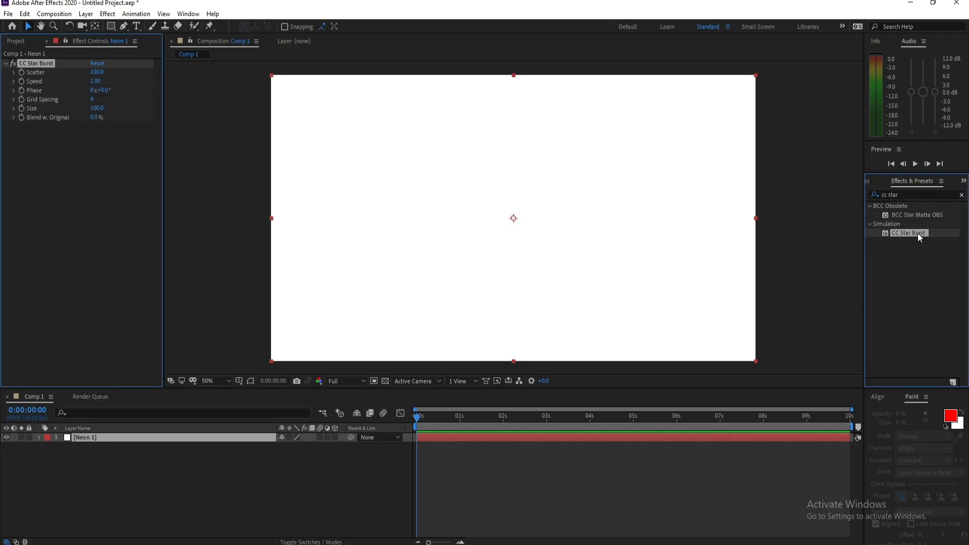
{"action": "mouse_move", "coordinate": [922, 238]}
{"action": "left_mouse_down"}
{"action": "mouse_move", "coordinate": [774, 444]}
{"action": "mouse_move", "coordinate": [877, 262]}
{"action": "mouse_move", "coordinate": [915, 233]}
{"action": "left_mouse_up"}
{"action": "key", "text": "space"}
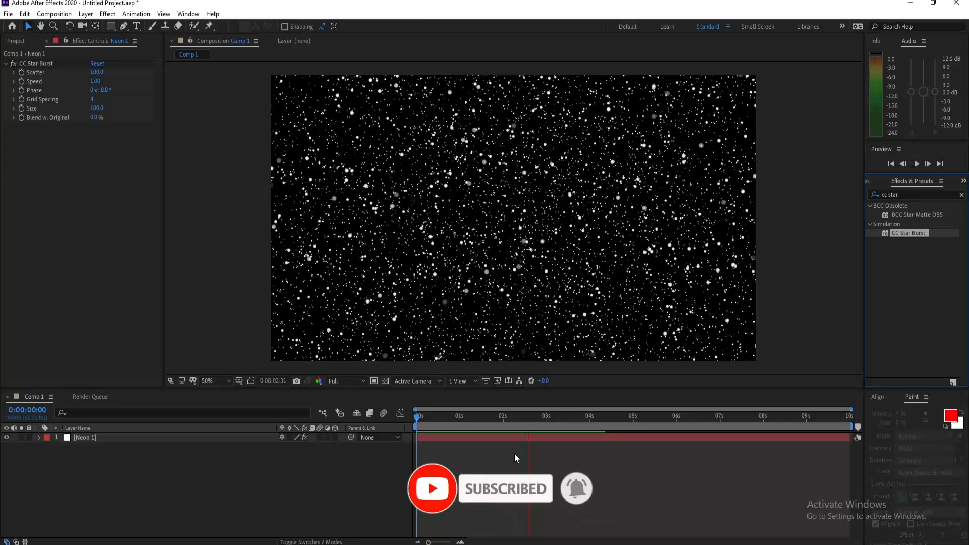
- Shorten the composition's work area to end at 2 seconds and preview that range
{"action": "left_click", "coordinate": [486, 417]}
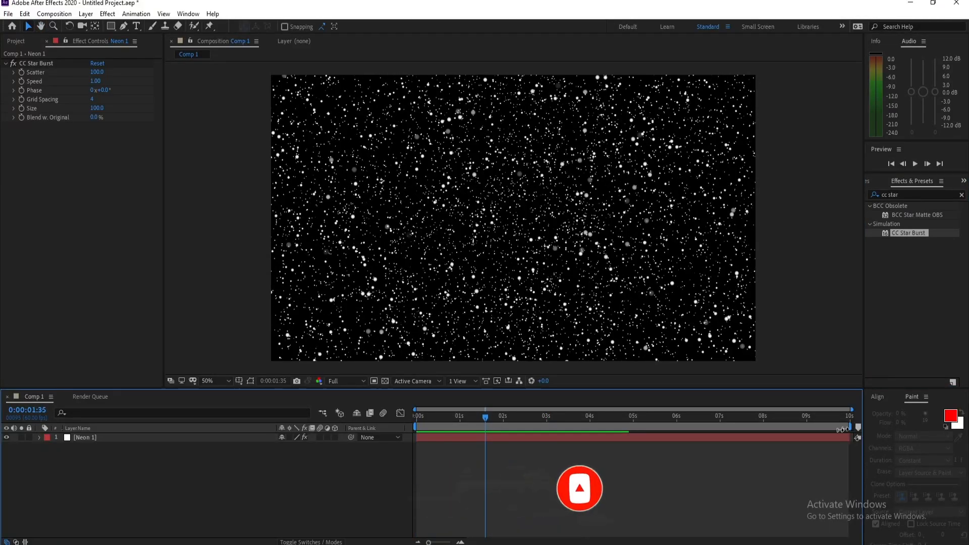
{"action": "left_click_drag", "start_coordinate": [853, 427], "coordinate": [508, 485]}
{"action": "left_click", "coordinate": [502, 420]}
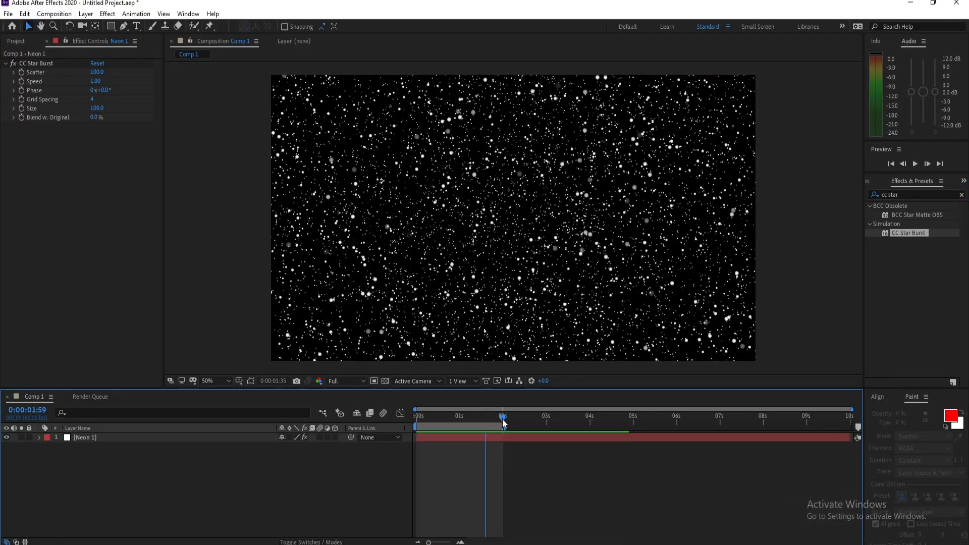
{"action": "left_click_drag", "start_coordinate": [428, 542], "coordinate": [455, 543]}
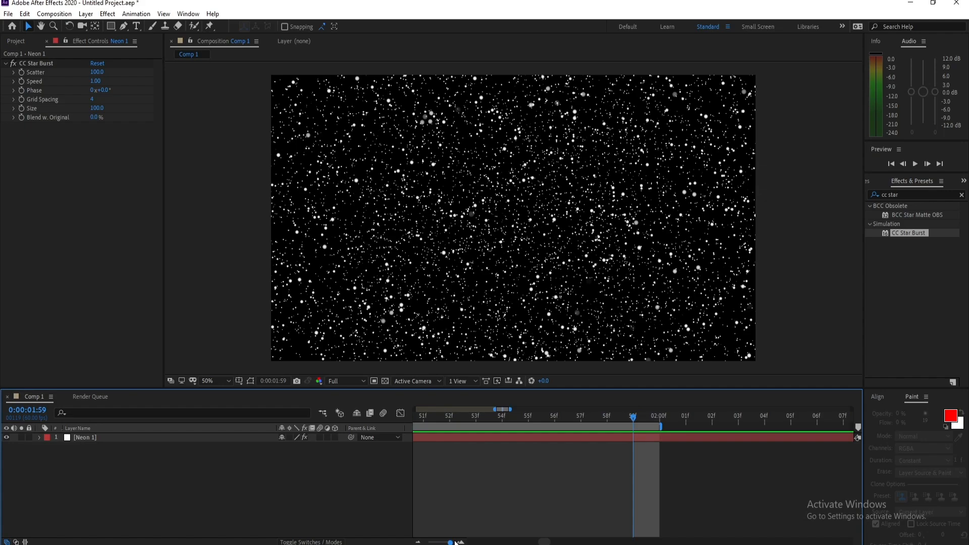
{"action": "left_click", "coordinate": [661, 418]}
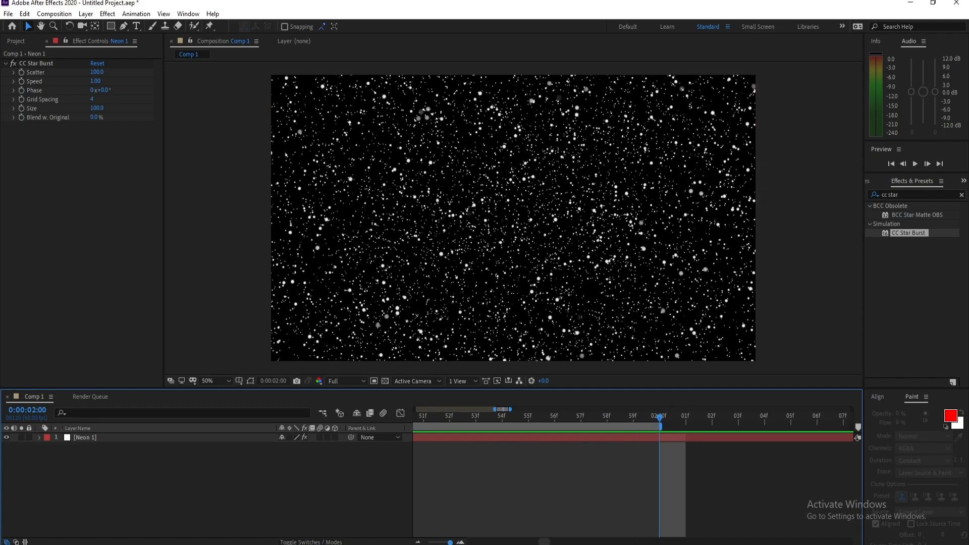
{"action": "left_click_drag", "start_coordinate": [450, 543], "coordinate": [412, 543]}
{"action": "left_click", "coordinate": [432, 416]}
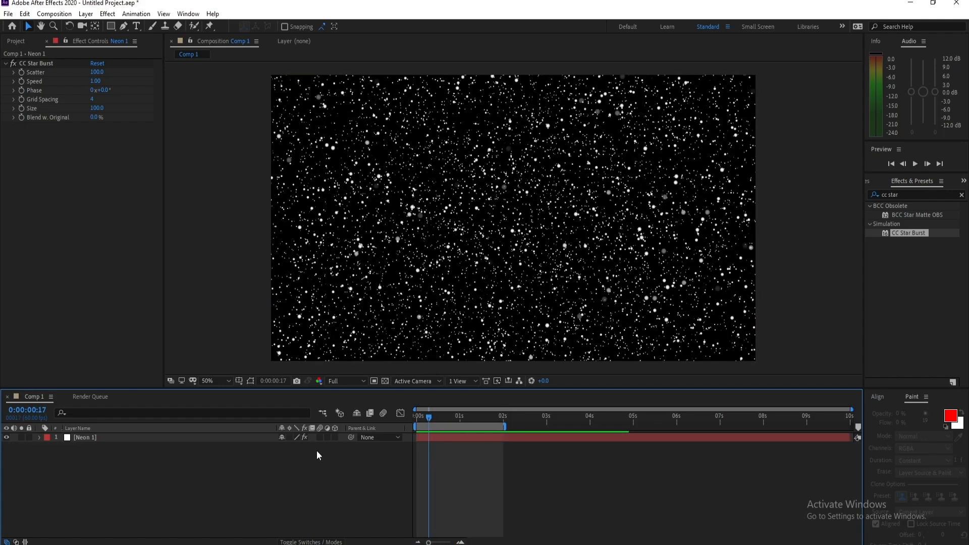
{"action": "key", "text": "space"}
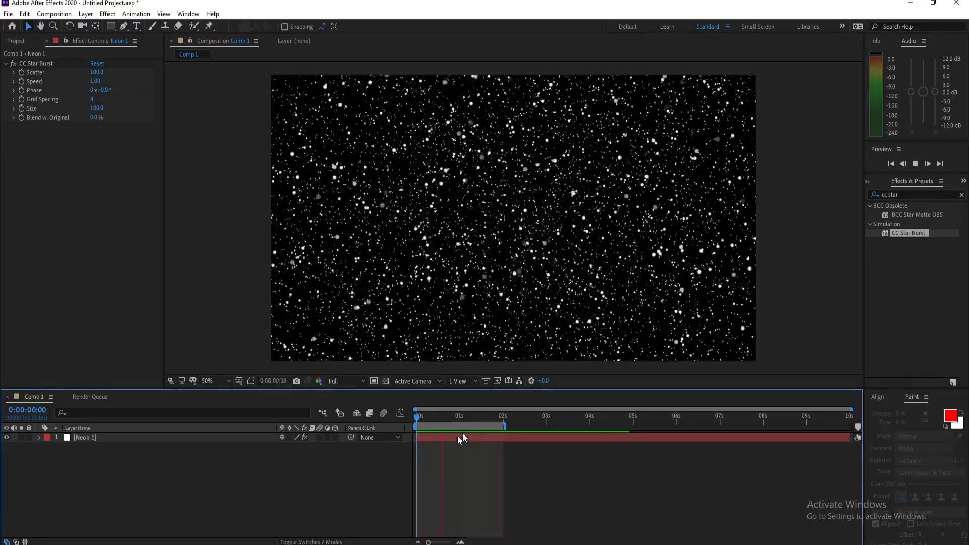
{"action": "left_click", "coordinate": [468, 419]}
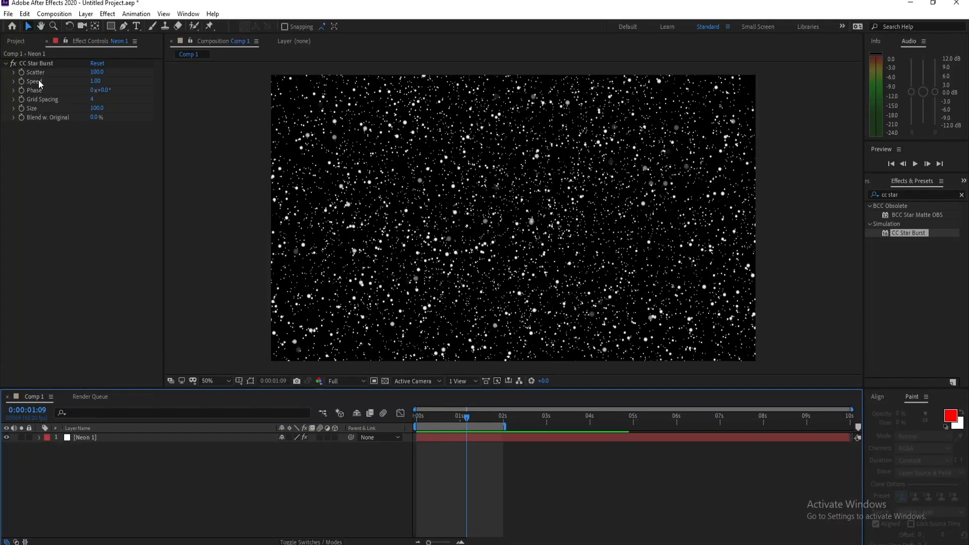
- Set the Scatter of CC Star Burst on the Neon 1 layer to 300
{"action": "left_click", "coordinate": [93, 64]}
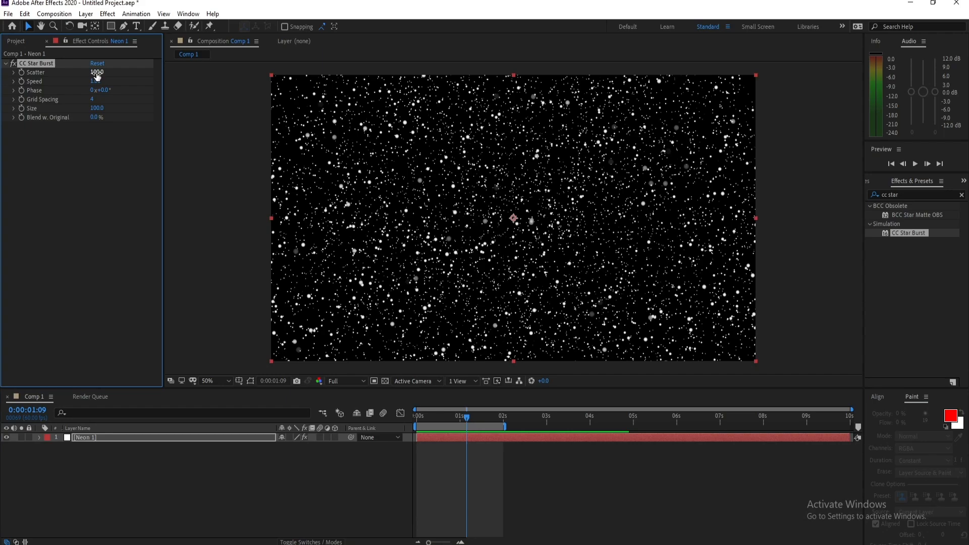
{"action": "left_click", "coordinate": [96, 68]}
{"action": "type", "text": "300"}
{"action": "key", "text": "Return"}
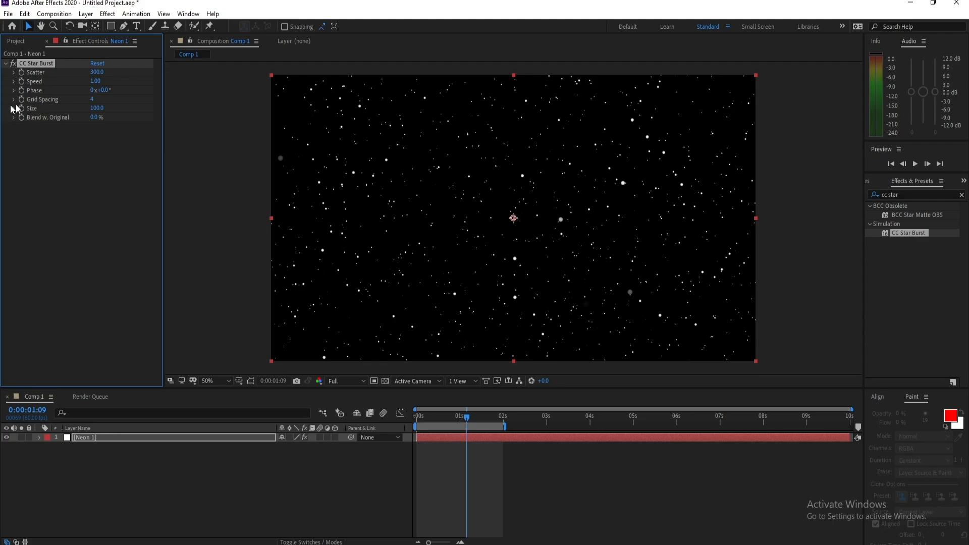
- Set the Grid Spacing of CC Star Burst to 5 and preview the star motion
{"action": "left_click", "coordinate": [93, 99]}
{"action": "type", "text": "5"}
{"action": "key", "text": "Return"}
{"action": "key", "text": "space"}
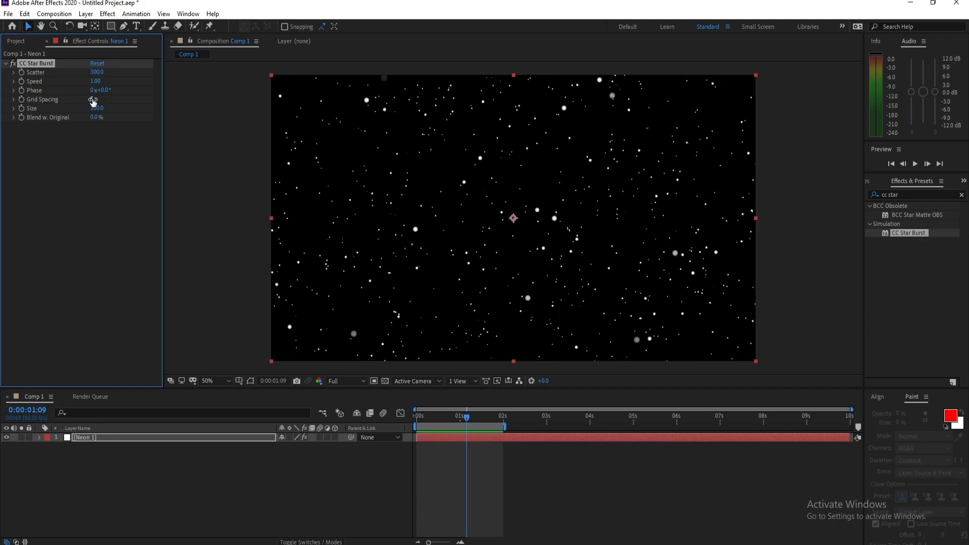
{"action": "left_click", "coordinate": [478, 417]}
{"action": "left_click_drag", "start_coordinate": [479, 417], "coordinate": [459, 417]}
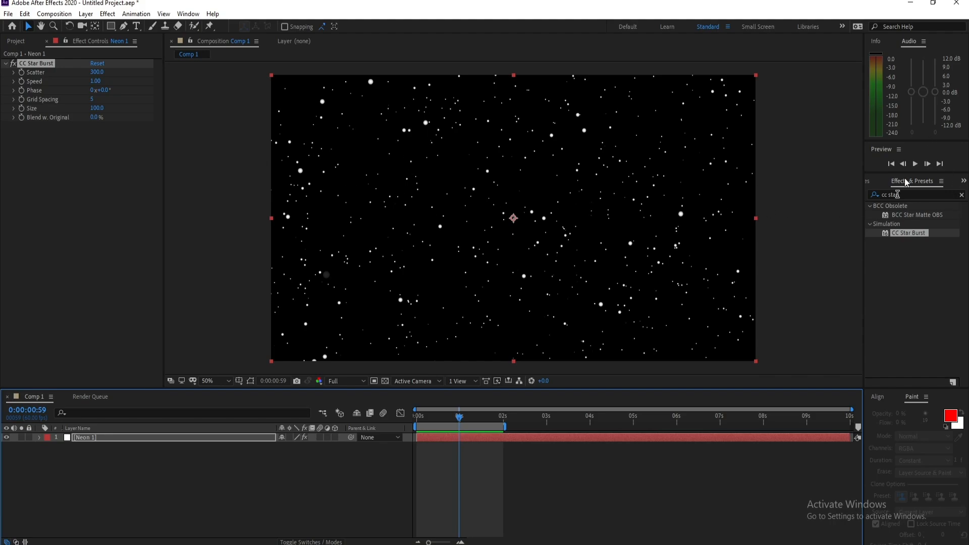
- Find the Fill effect and apply it to the Neon 1 layer
{"action": "left_click", "coordinate": [909, 195]}
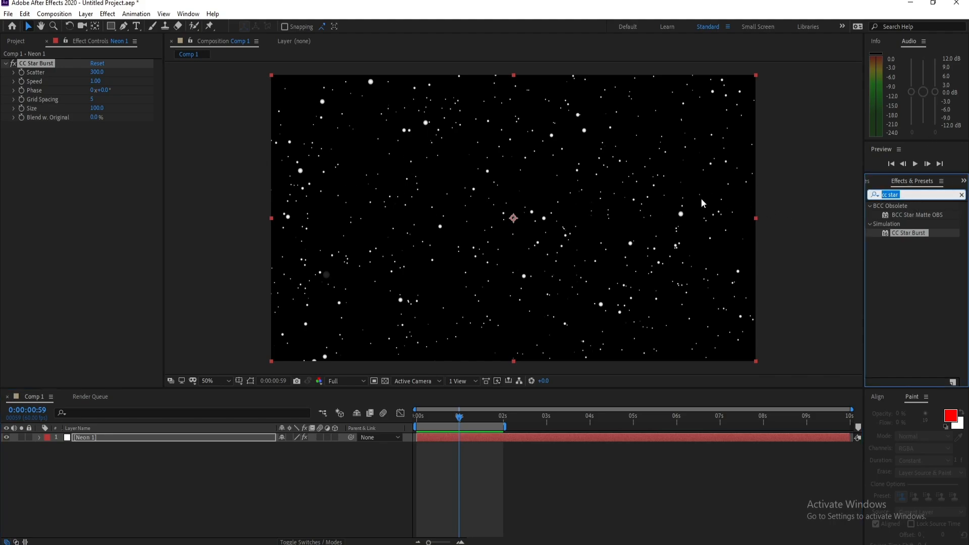
{"action": "type", "text": "Fill"}
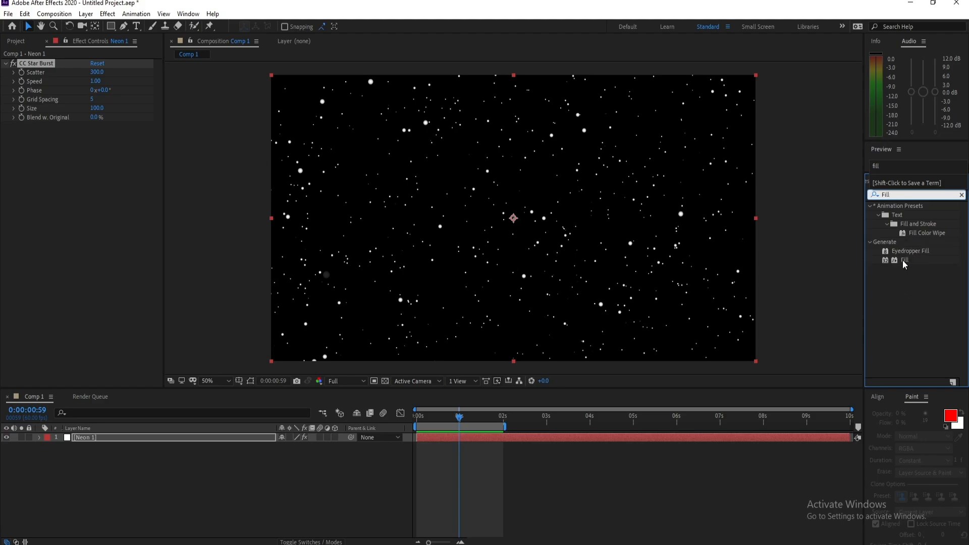
{"action": "double_click", "coordinate": [905, 260]}
{"action": "mouse_move", "coordinate": [910, 260]}
{"action": "left_mouse_down"}
{"action": "mouse_move", "coordinate": [867, 313]}
{"action": "mouse_move", "coordinate": [907, 265]}
{"action": "left_mouse_up"}
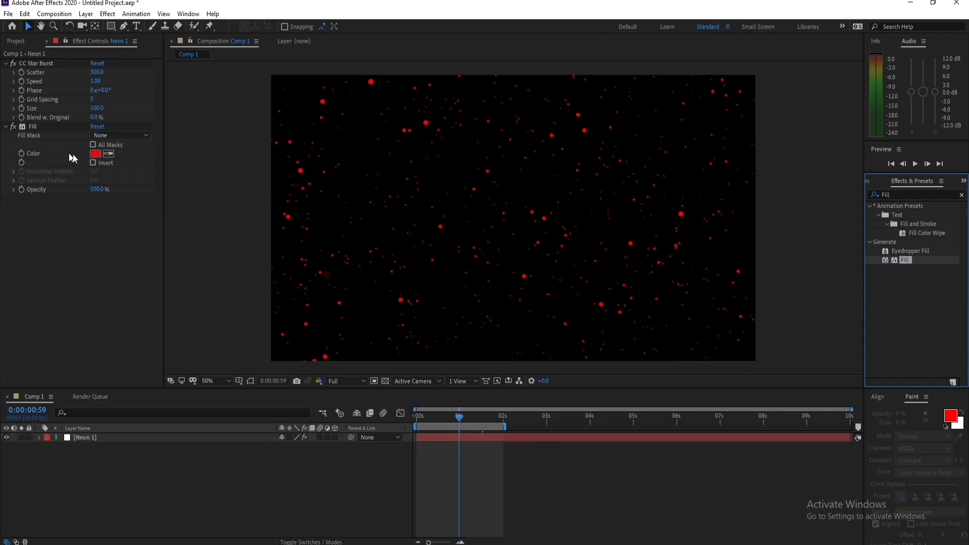
- Change the Fill effect's color to a light pink
{"action": "left_click", "coordinate": [95, 154]}
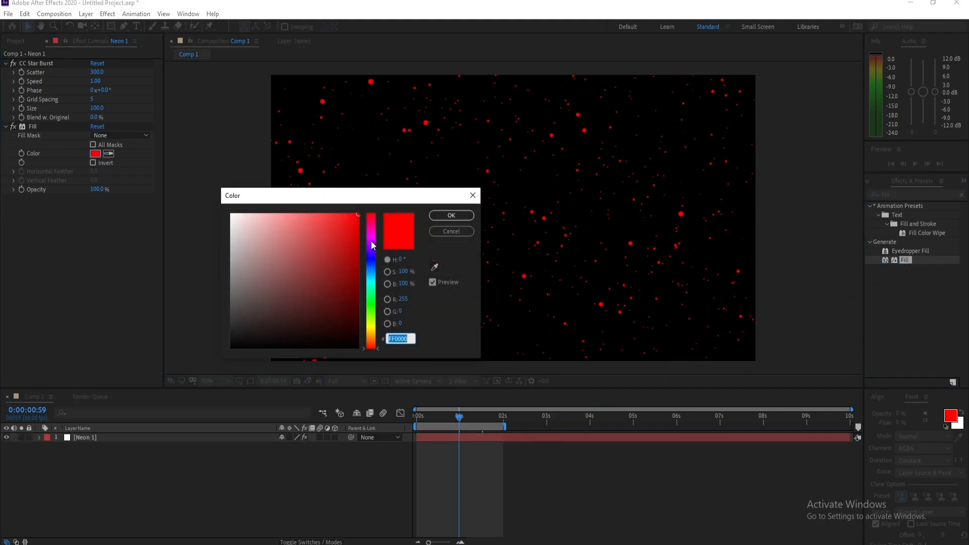
{"action": "left_click_drag", "start_coordinate": [372, 246], "coordinate": [373, 238]}
{"action": "left_click", "coordinate": [301, 215]}
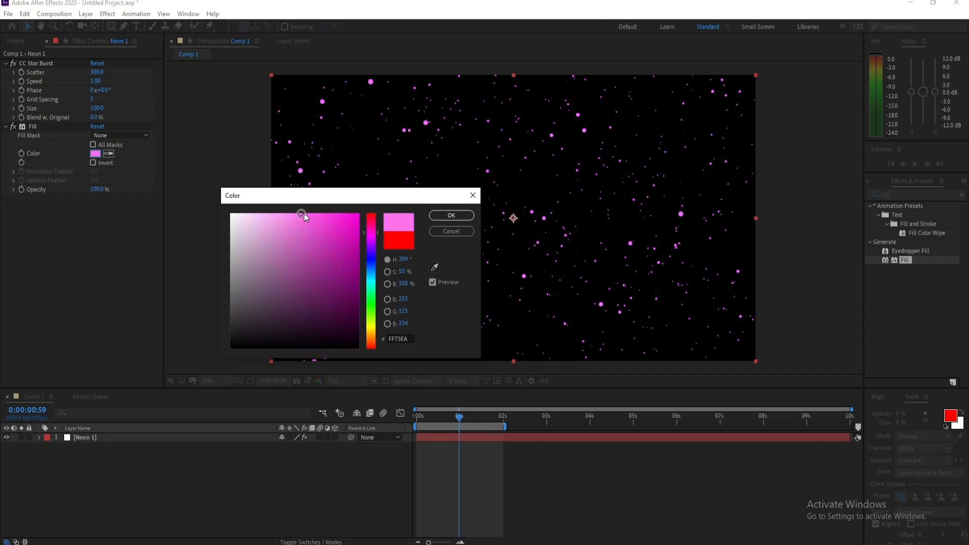
{"action": "mouse_move", "coordinate": [303, 214]}
{"action": "left_mouse_down"}
{"action": "mouse_move", "coordinate": [291, 210]}
{"action": "mouse_move", "coordinate": [357, 213]}
{"action": "mouse_move", "coordinate": [294, 216]}
{"action": "left_mouse_up"}
{"action": "left_click", "coordinate": [435, 217]}
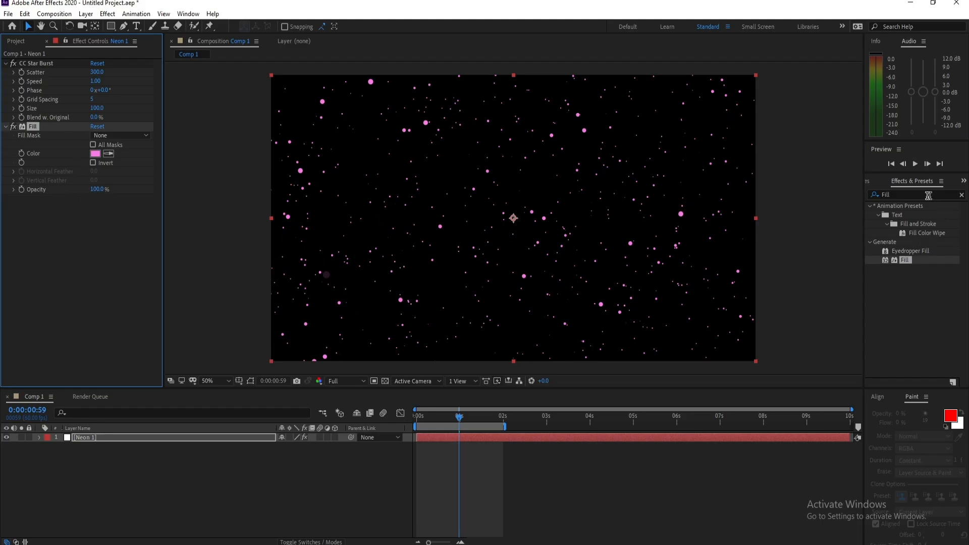
- Search the effects for "radial b" and apply Radial Blur to the Neon 1 layer
{"action": "left_click", "coordinate": [907, 193]}
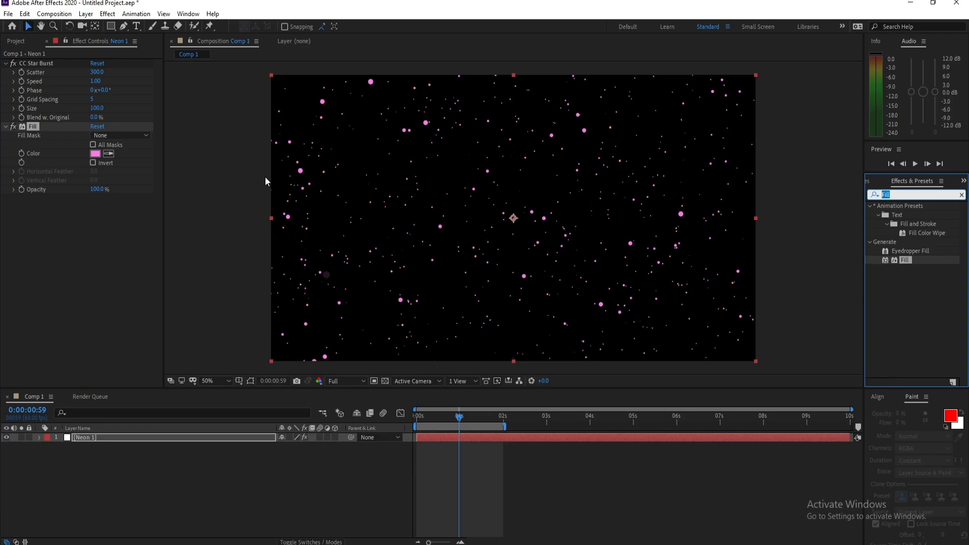
{"action": "type", "text": "ra"}
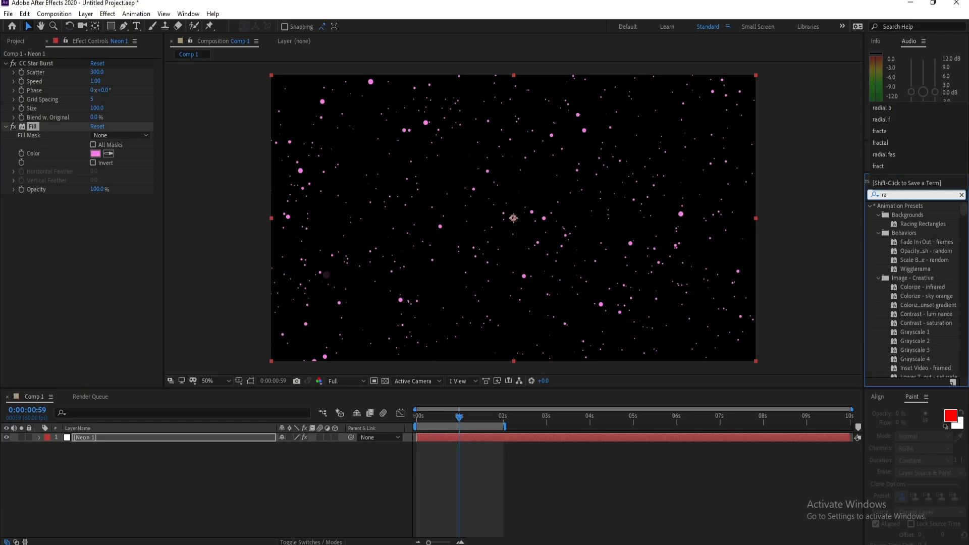
{"action": "type", "text": "dial"}
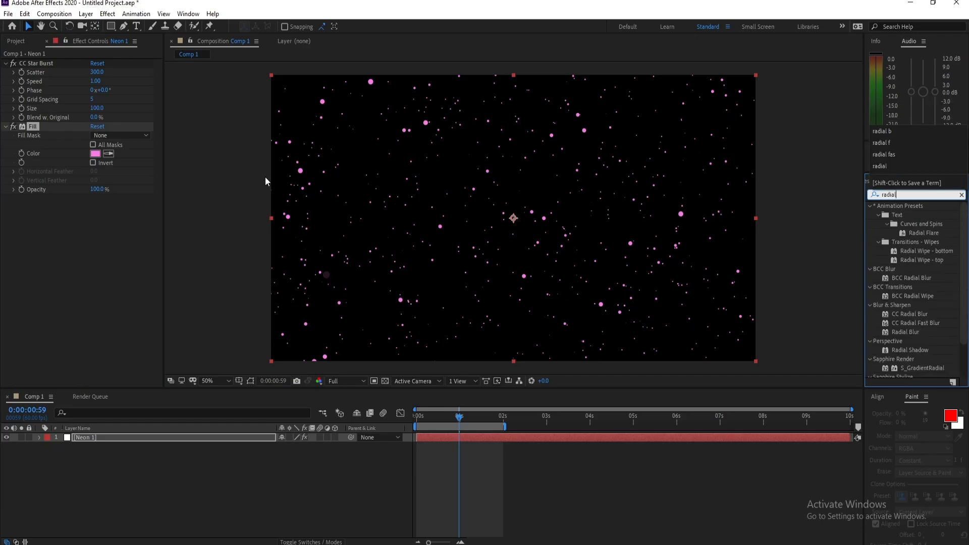
{"action": "type", "text": " b"}
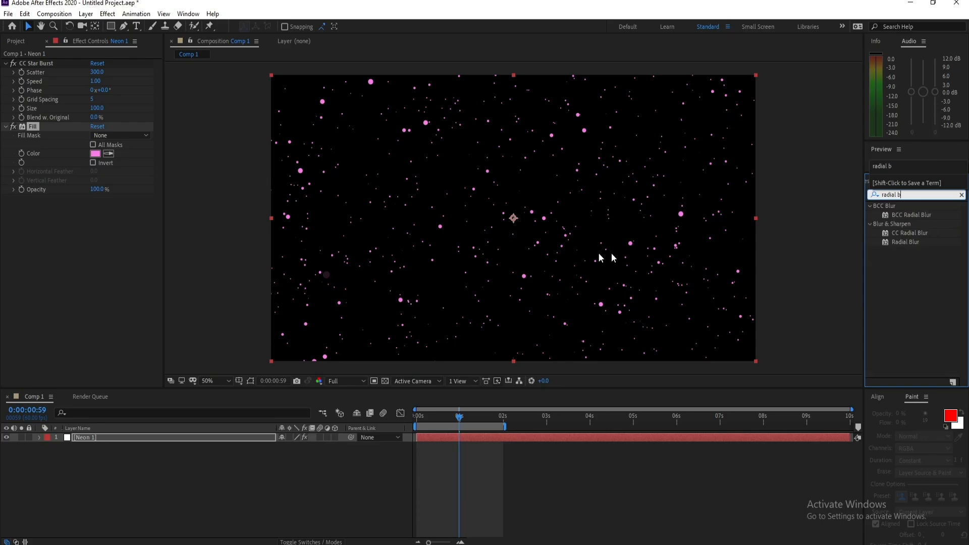
{"action": "left_click", "coordinate": [914, 243]}
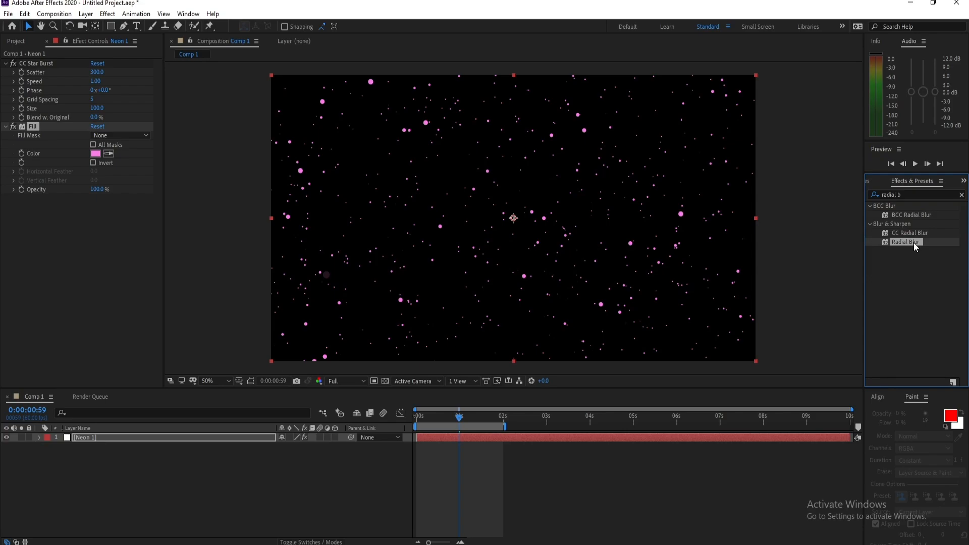
{"action": "left_click_drag", "start_coordinate": [914, 242], "coordinate": [507, 443]}
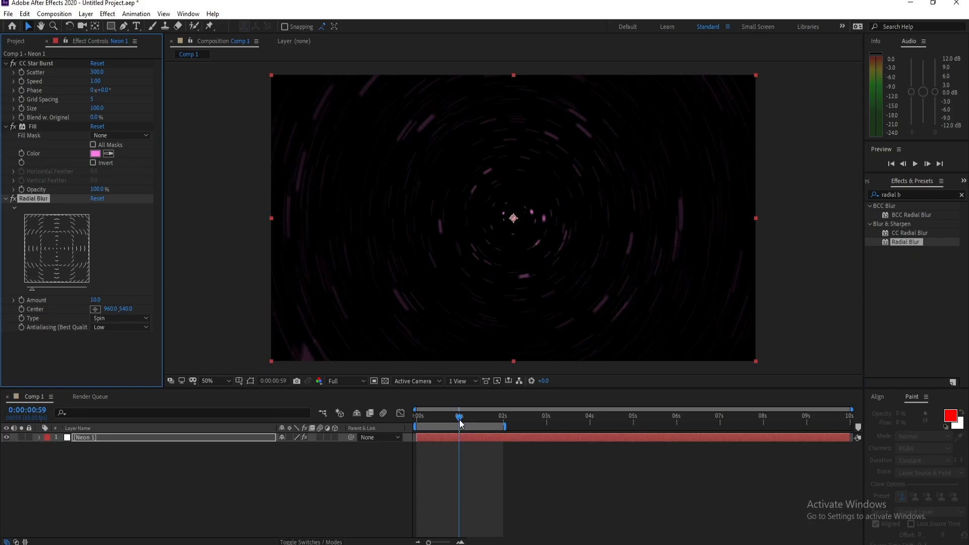
- Set the Radial Blur amount on the Neon 1 layer to 23 and preview the animation
{"action": "mouse_move", "coordinate": [460, 421]}
{"action": "left_mouse_down"}
{"action": "mouse_move", "coordinate": [443, 422]}
{"action": "mouse_move", "coordinate": [475, 423]}
{"action": "mouse_move", "coordinate": [458, 429]}
{"action": "left_mouse_up"}
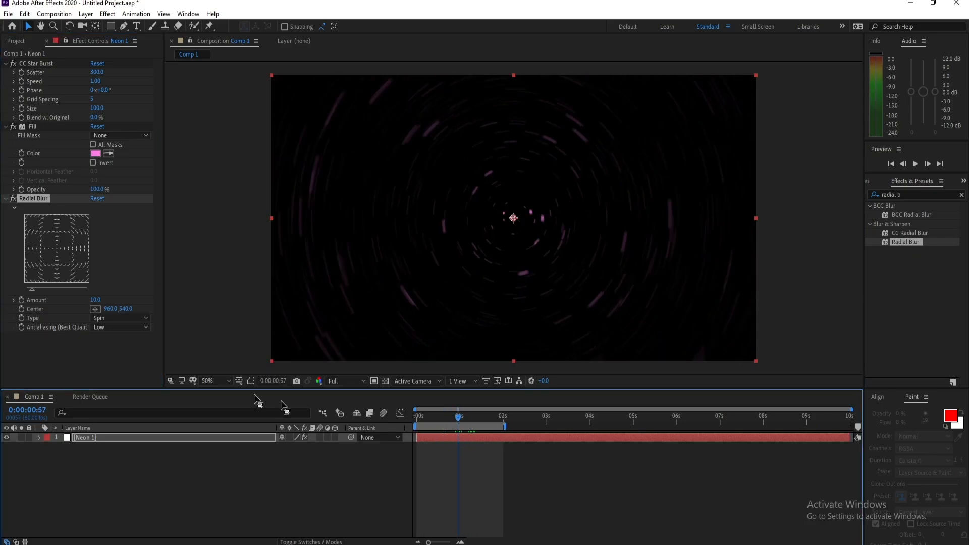
{"action": "left_click", "coordinate": [96, 300]}
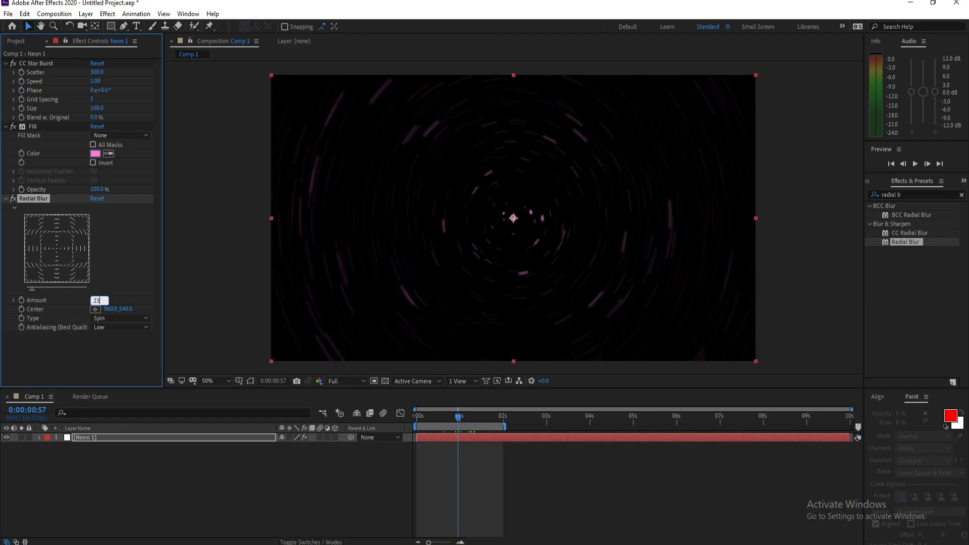
{"action": "type", "text": "23"}
{"action": "key", "text": "Return"}
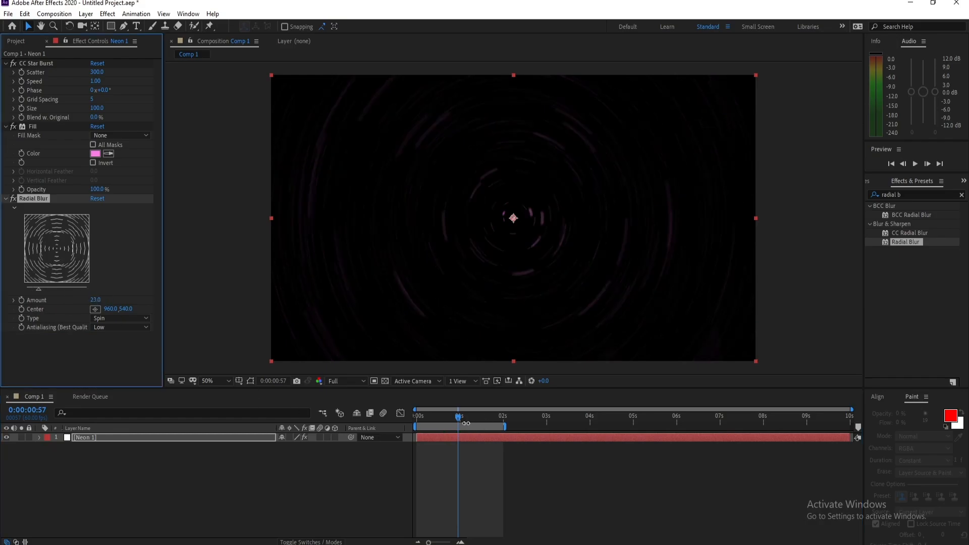
{"action": "left_click", "coordinate": [466, 423]}
{"action": "key", "text": "space"}
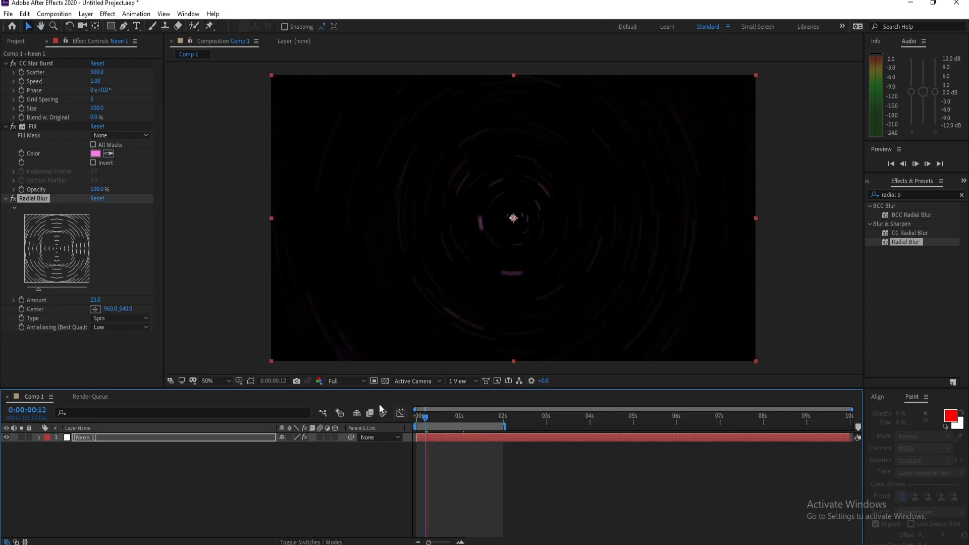
- Lower the composition preview resolution to Half, play the preview, and return the playhead to the start
{"action": "left_click", "coordinate": [333, 381]}
{"action": "left_click", "coordinate": [344, 423]}
{"action": "key", "text": "space"}
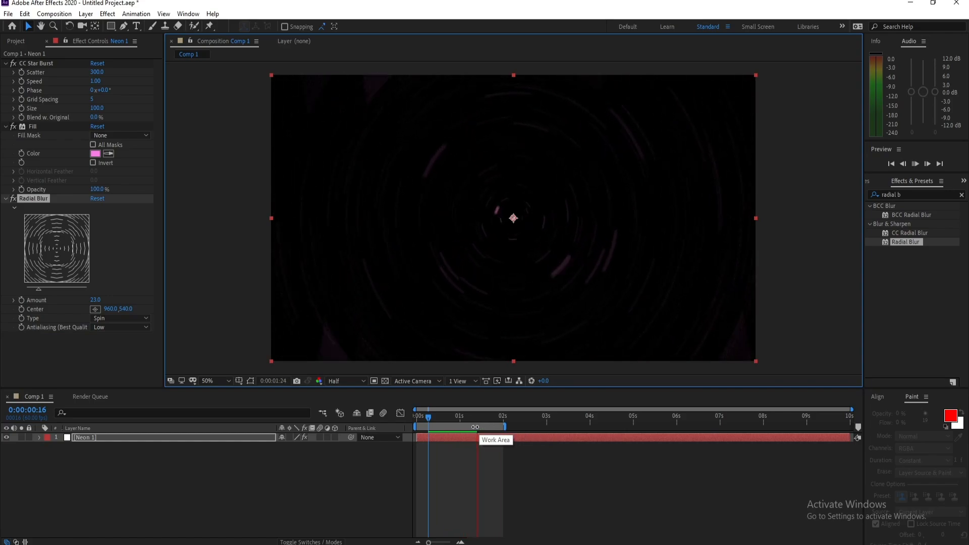
{"action": "key", "text": "space"}
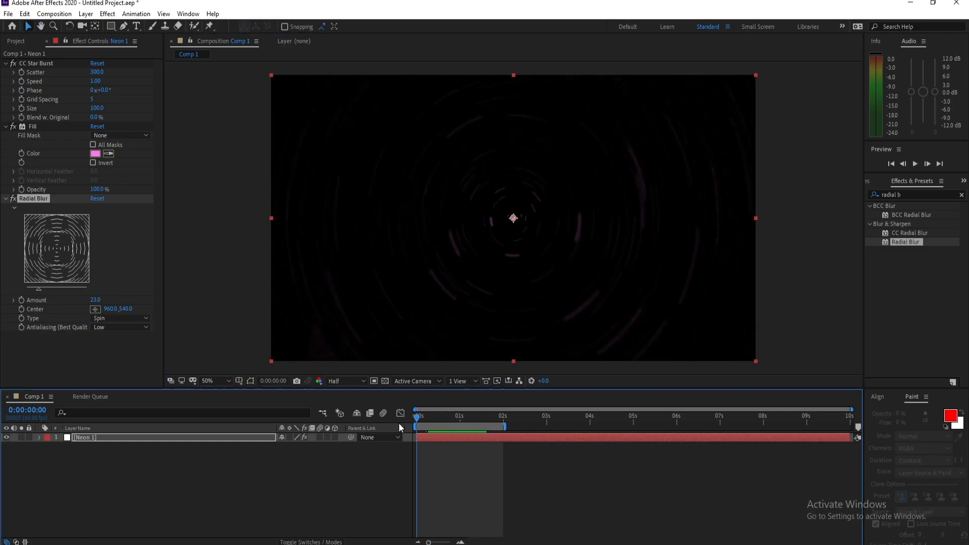
{"action": "mouse_move", "coordinate": [423, 425]}
{"action": "left_mouse_down"}
{"action": "mouse_move", "coordinate": [497, 424]}
{"action": "mouse_move", "coordinate": [414, 427]}
{"action": "left_mouse_up"}
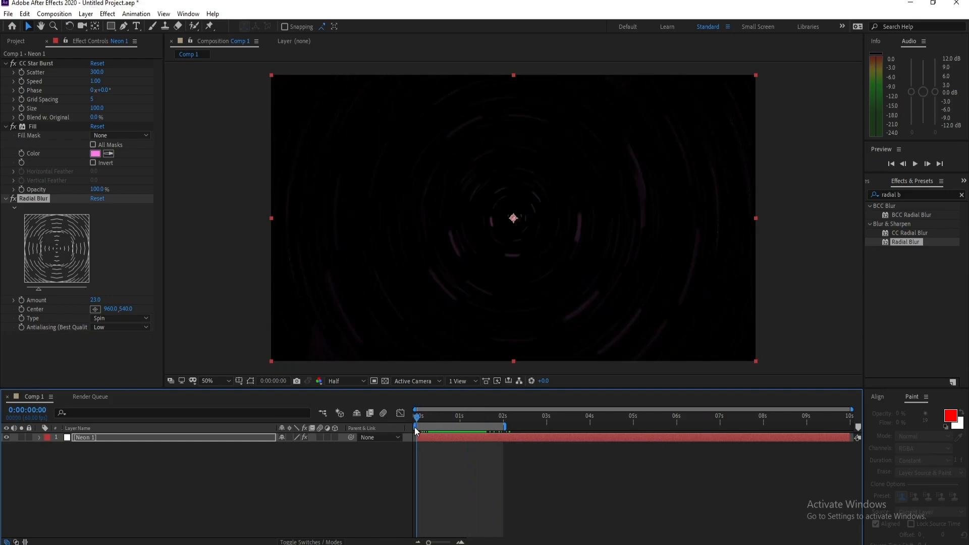
- Duplicate the Neon 1 layer and change the copy's Fill color to bright green (60FB5D)
{"action": "left_click", "coordinate": [88, 442]}
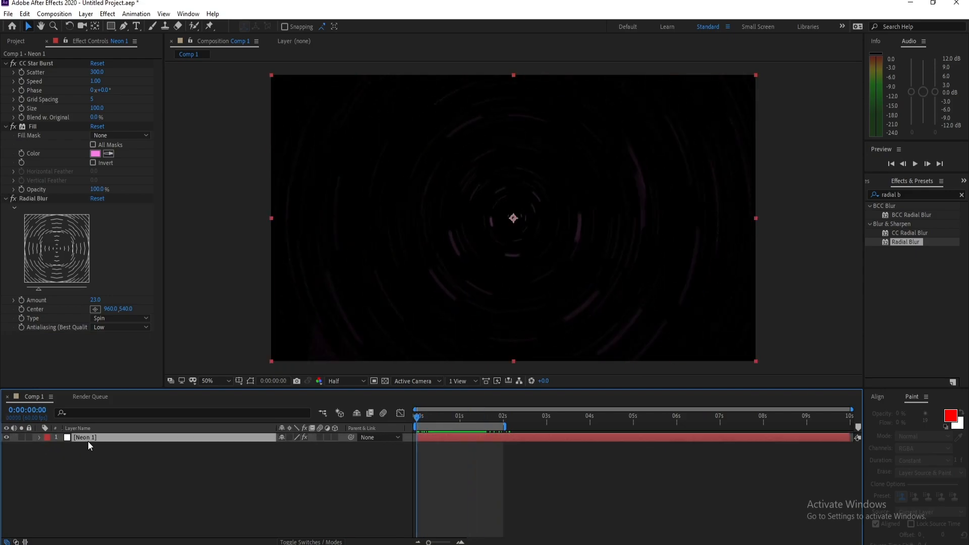
{"action": "key", "text": "ctrl+d"}
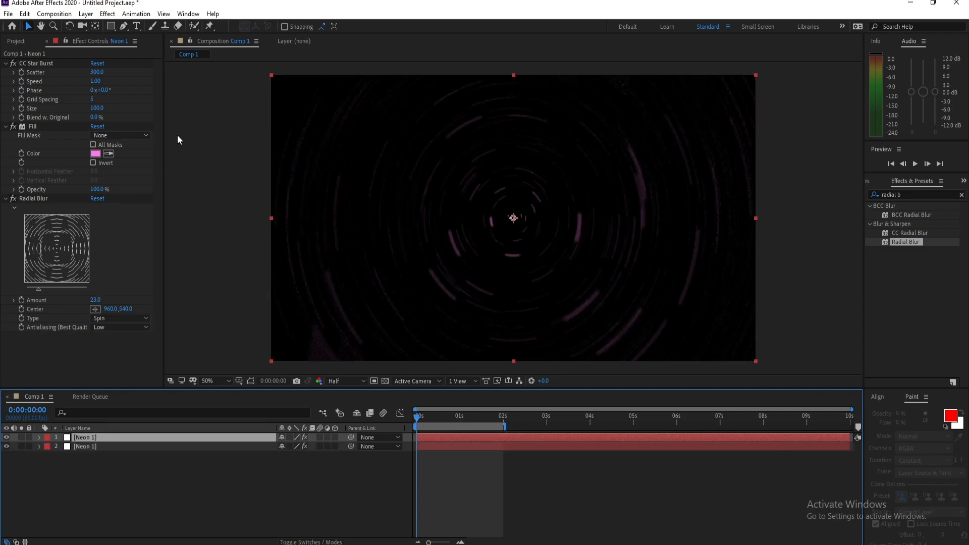
{"action": "left_click", "coordinate": [95, 153]}
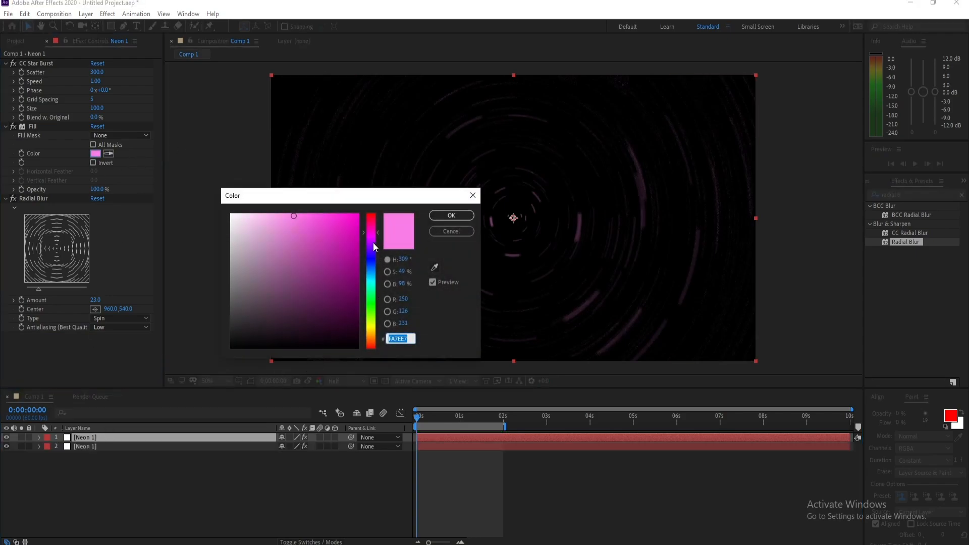
{"action": "left_click_drag", "start_coordinate": [375, 247], "coordinate": [376, 303]}
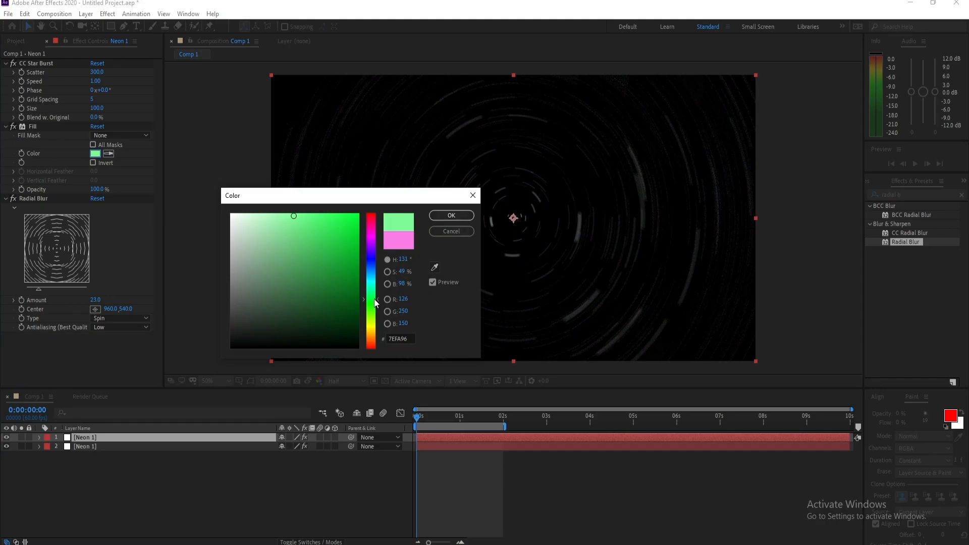
{"action": "left_click", "coordinate": [311, 214]}
{"action": "left_click_drag", "start_coordinate": [374, 299], "coordinate": [373, 305]}
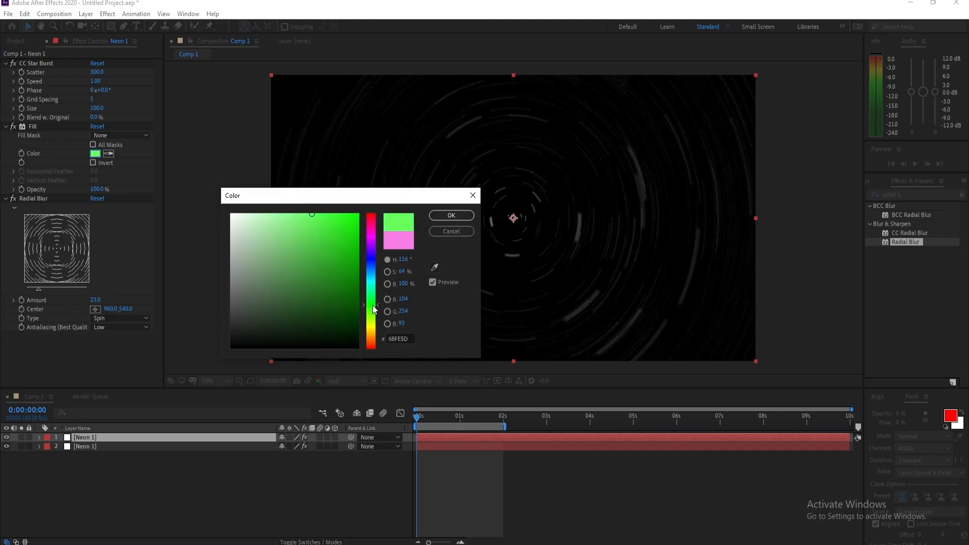
{"action": "left_click", "coordinate": [449, 216]}
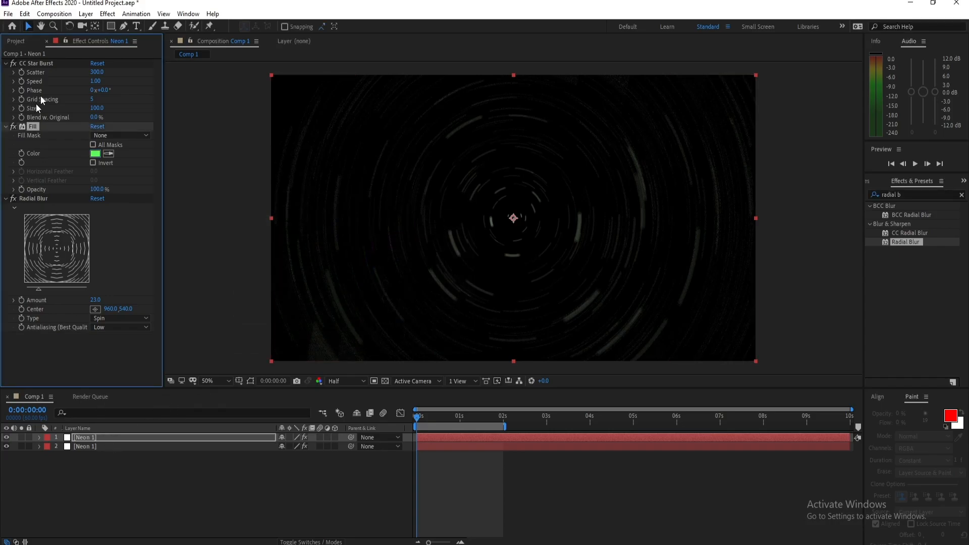
- Set the green layer's CC Star Burst Scatter to 350 and Grid Spacing to 10, then preview from the start
{"action": "left_click", "coordinate": [97, 73]}
{"action": "type", "text": "350"}
{"action": "key", "text": "Return"}
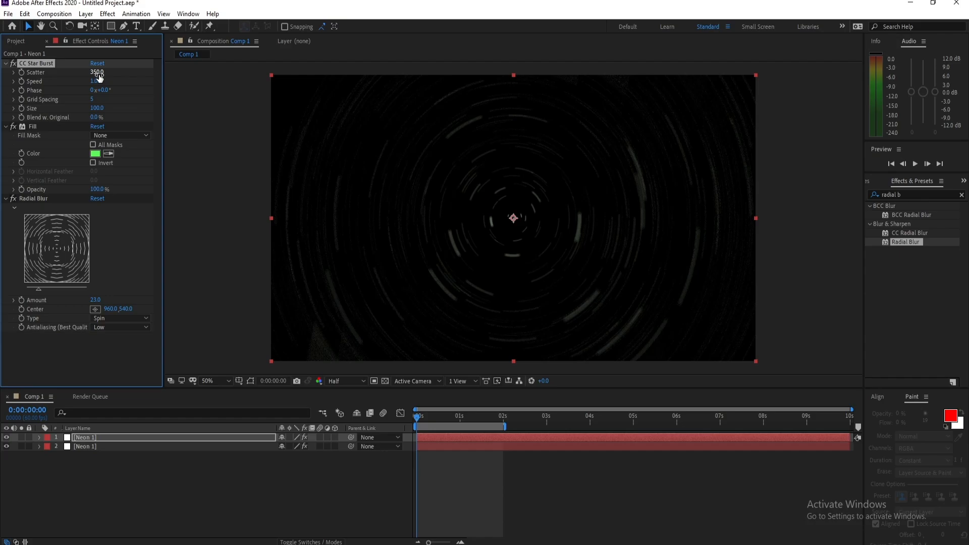
{"action": "left_click", "coordinate": [94, 100]}
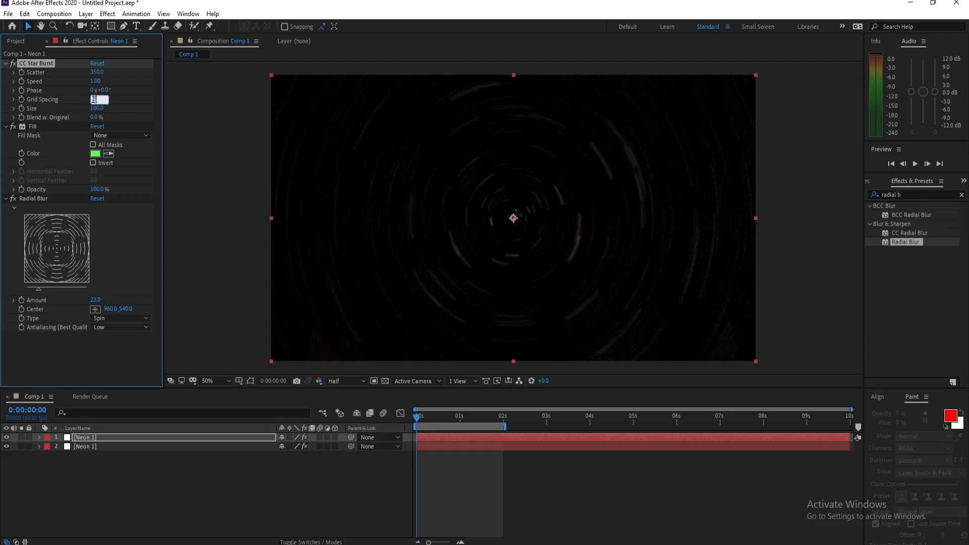
{"action": "key", "text": "Return"}
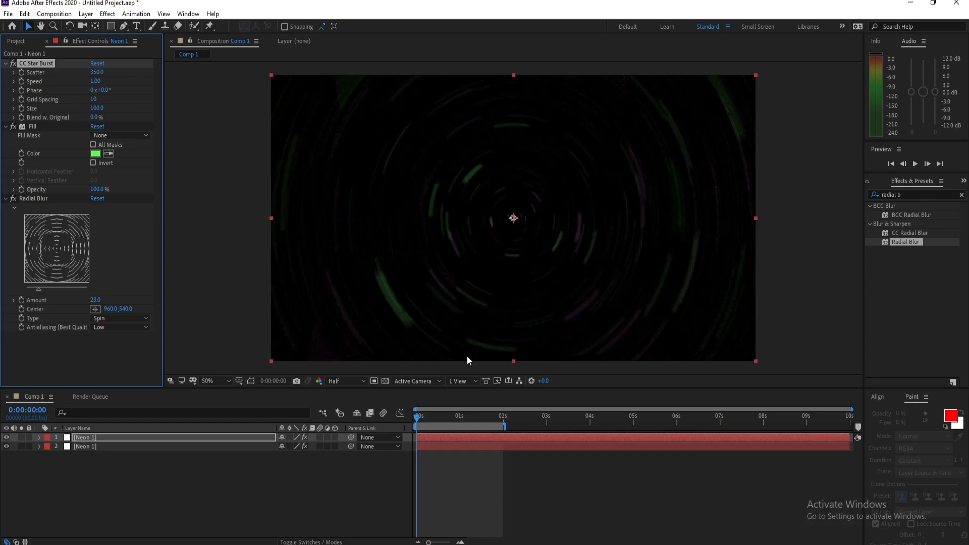
{"action": "key", "text": "space"}
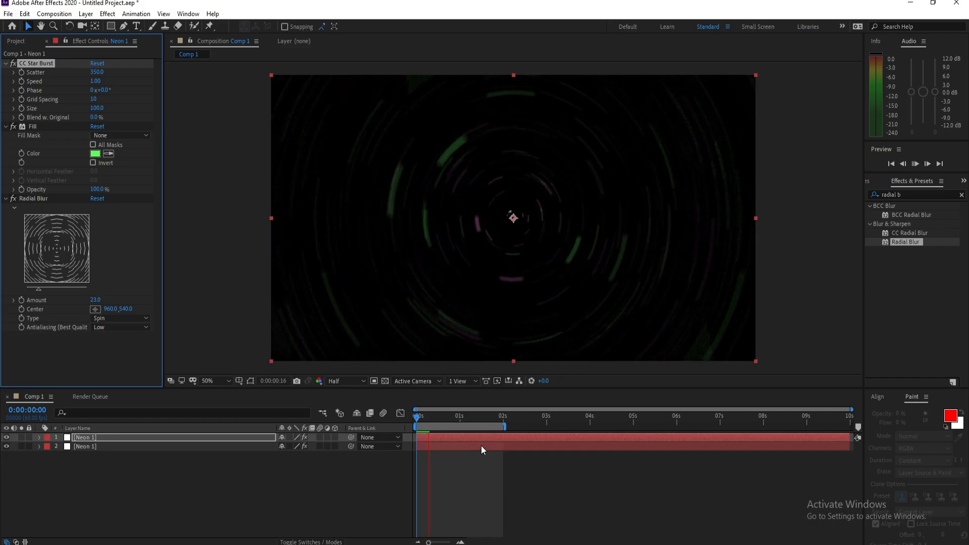
{"action": "left_click_drag", "start_coordinate": [429, 417], "coordinate": [414, 419]}
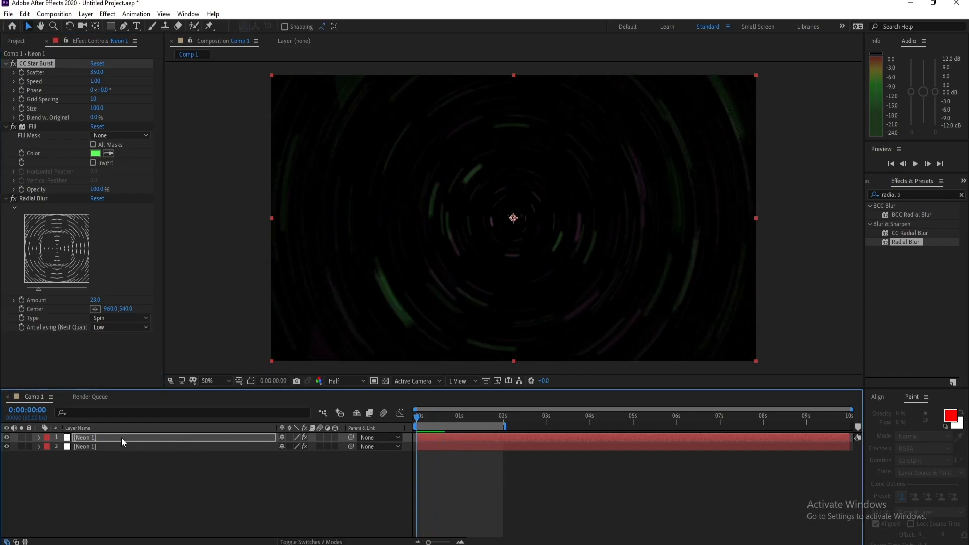
- Give the green top layer its own new white solid named Neon 2 through its solid settings
{"action": "left_click", "coordinate": [121, 438]}
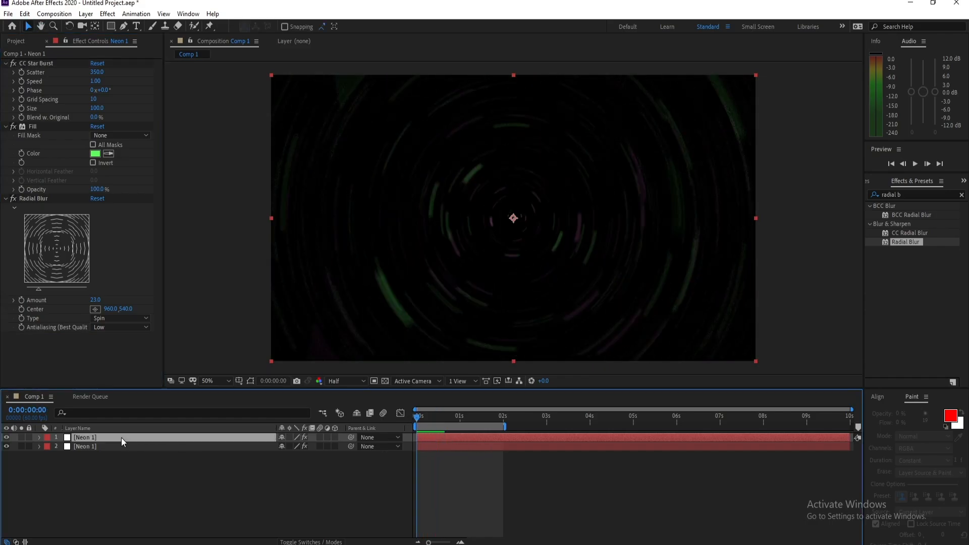
{"action": "left_click", "coordinate": [85, 13]}
{"action": "left_click", "coordinate": [109, 34]}
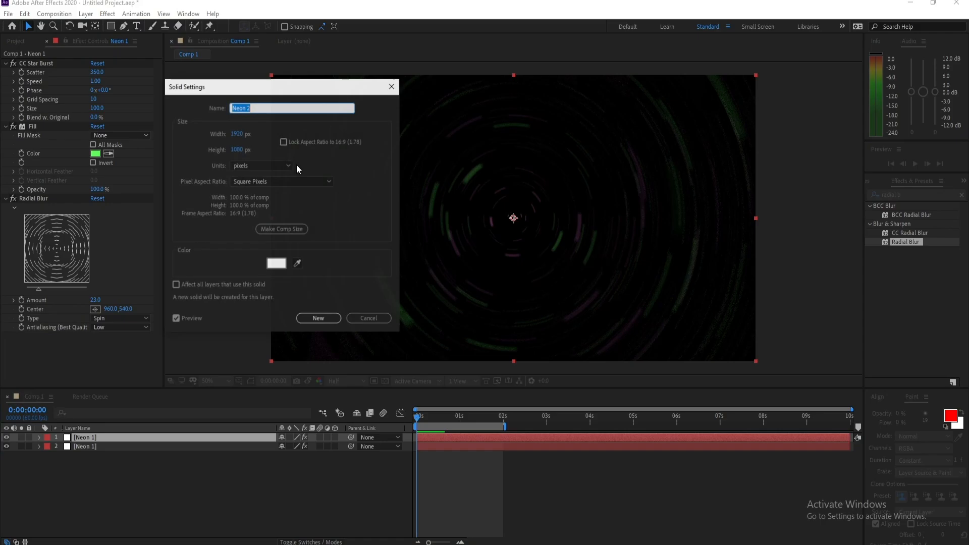
{"action": "left_click", "coordinate": [318, 319]}
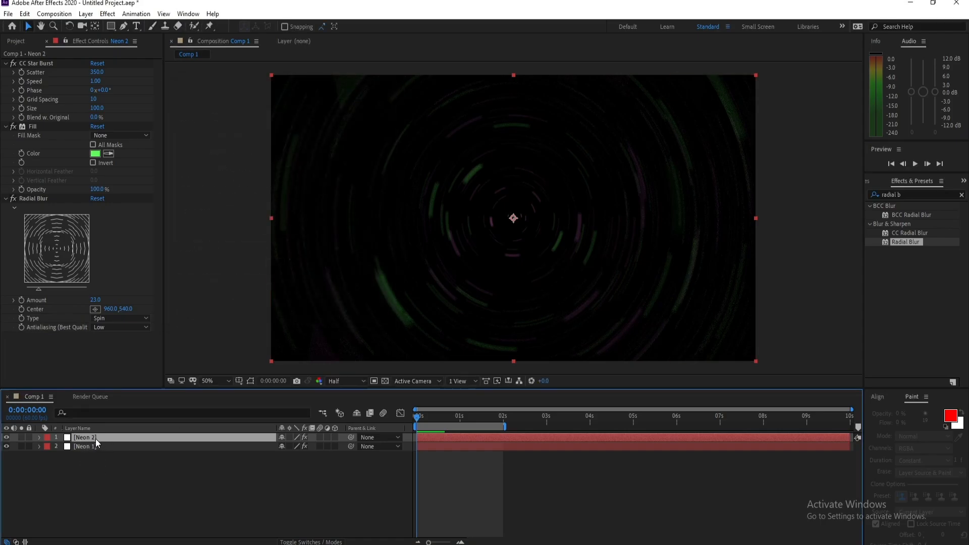
- Duplicate the Neon 2 layer and make the copy a new solid named Neon 3
{"action": "key", "text": "ctrl+d"}
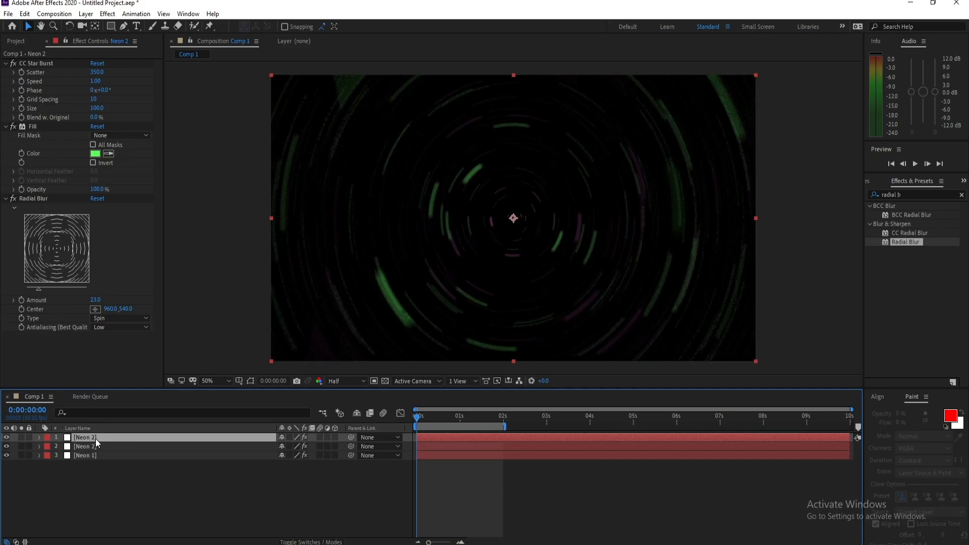
{"action": "left_click", "coordinate": [86, 13]}
{"action": "left_click", "coordinate": [101, 35]}
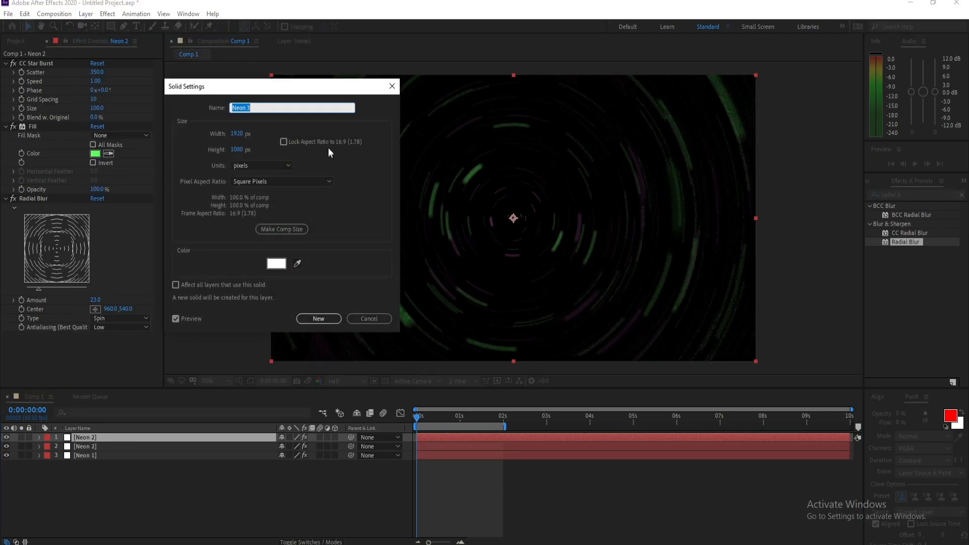
{"action": "left_click", "coordinate": [323, 318]}
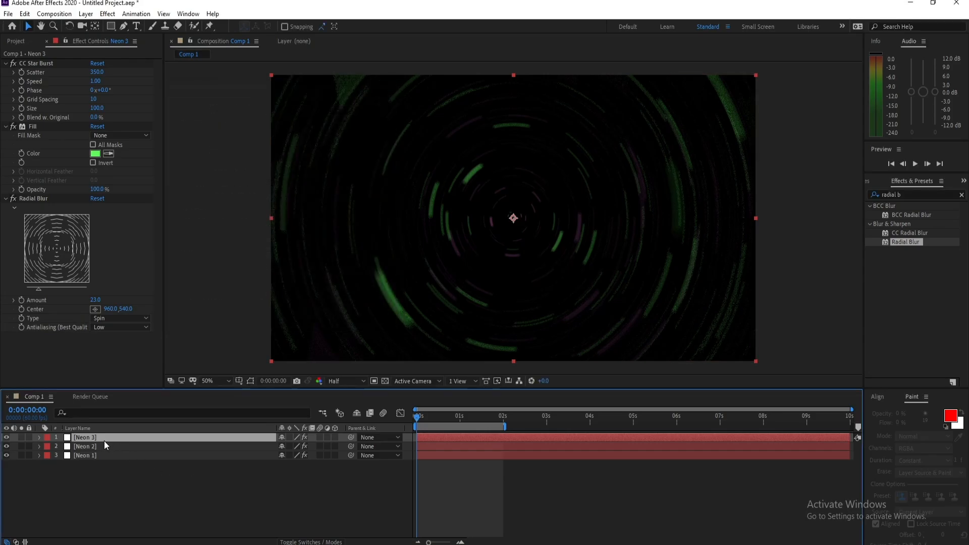
- Change the Fill color of the Neon 3 layer to bright blue (0096FF) and select that layer
{"action": "left_click", "coordinate": [95, 154]}
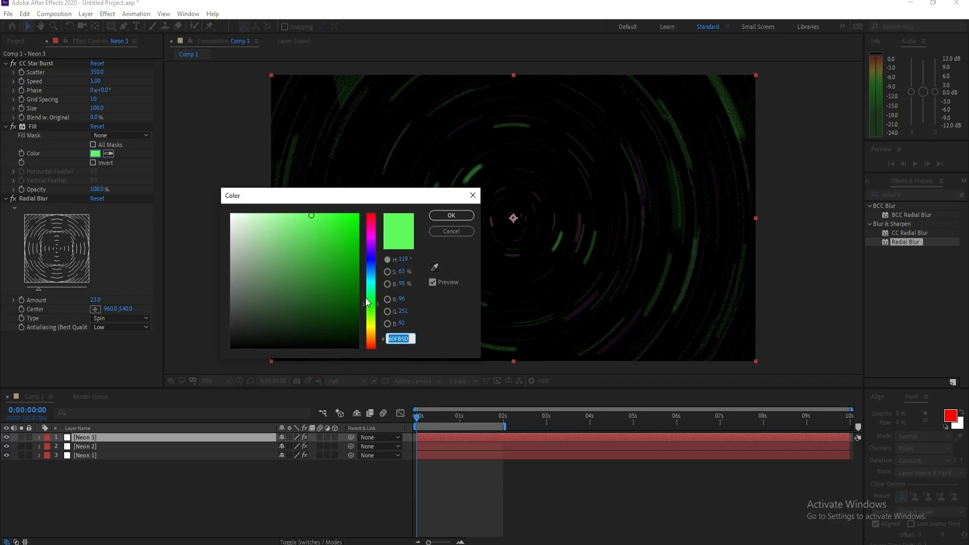
{"action": "left_click_drag", "start_coordinate": [370, 296], "coordinate": [373, 262]}
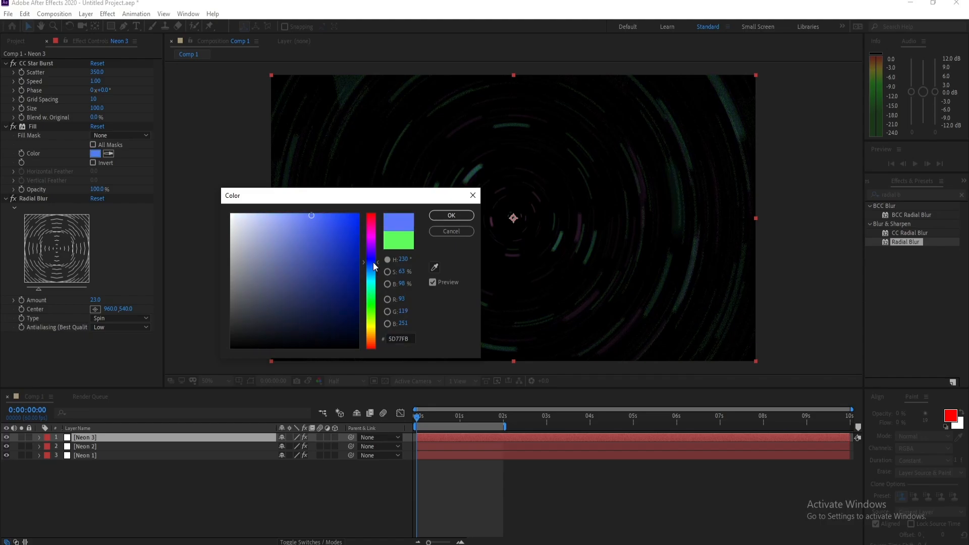
{"action": "left_click_drag", "start_coordinate": [346, 223], "coordinate": [360, 201]}
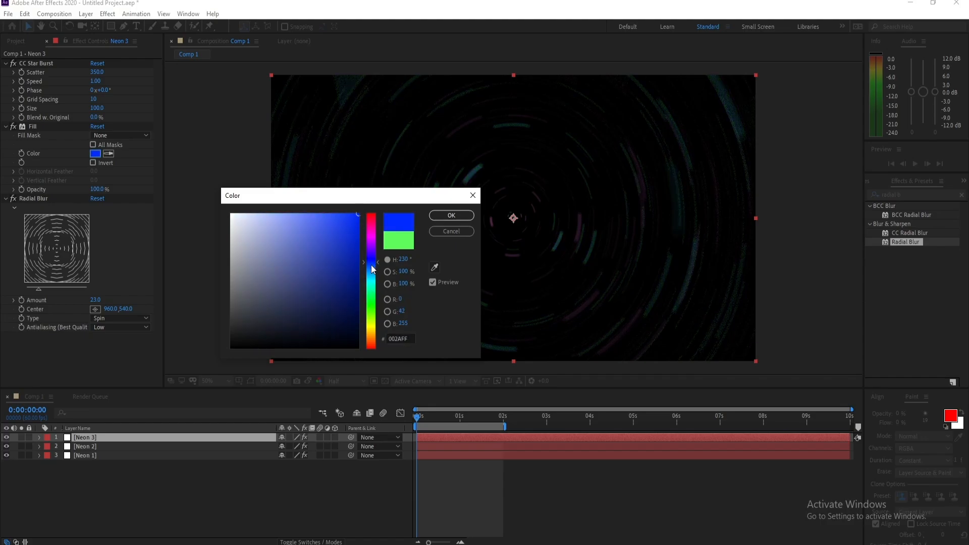
{"action": "left_click_drag", "start_coordinate": [371, 266], "coordinate": [372, 271]}
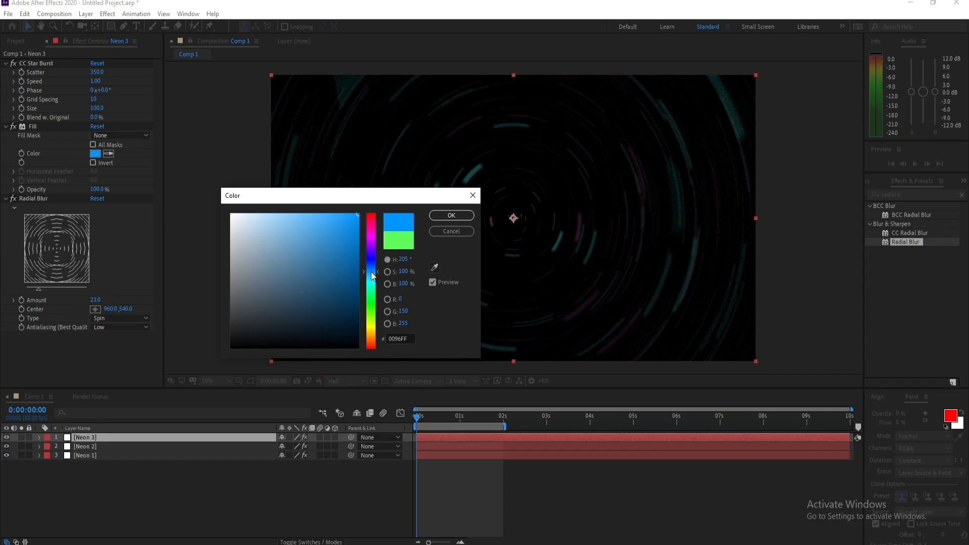
{"action": "left_click", "coordinate": [440, 216]}
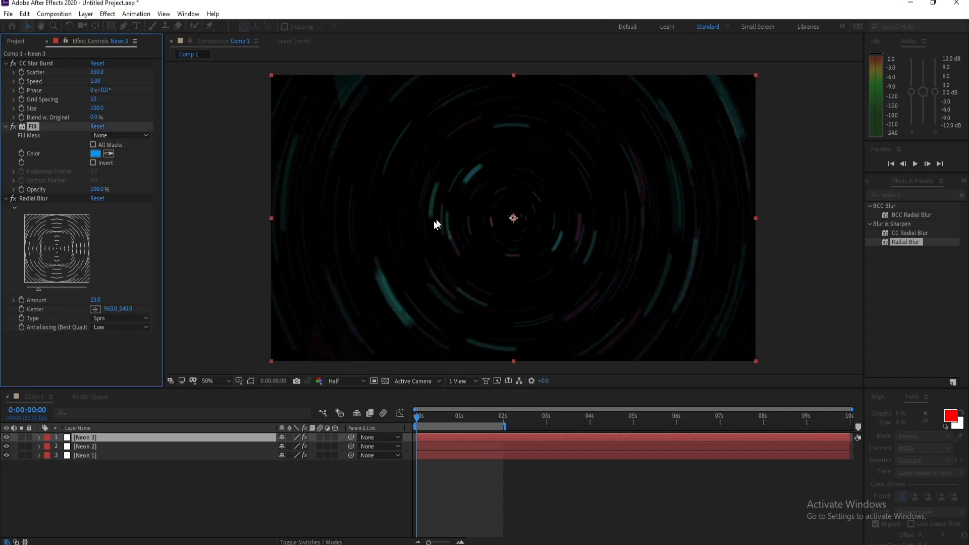
{"action": "left_click", "coordinate": [119, 437]}
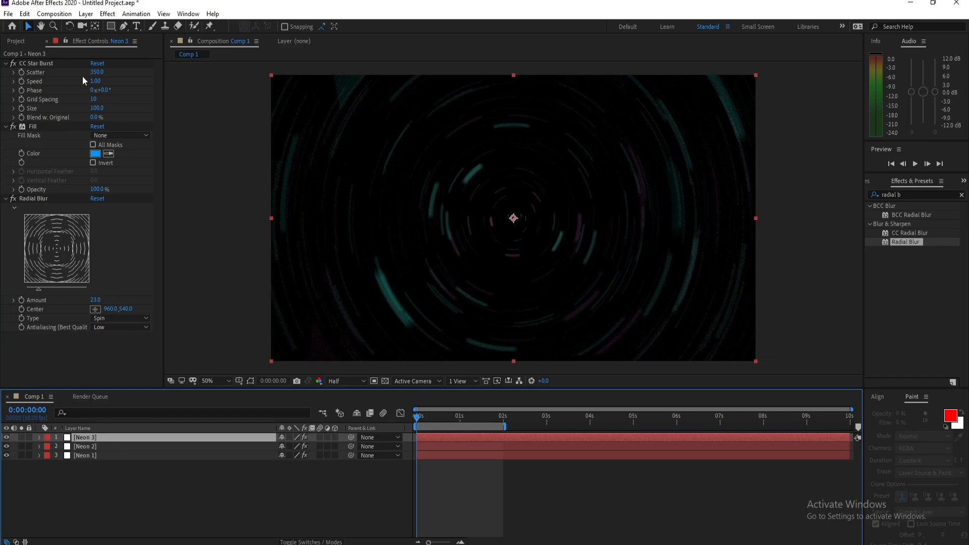
- Set the Neon 3 layer's CC Star Burst Scatter to 250 and Grid Spacing to 15, and preview the result
{"action": "left_click", "coordinate": [97, 71]}
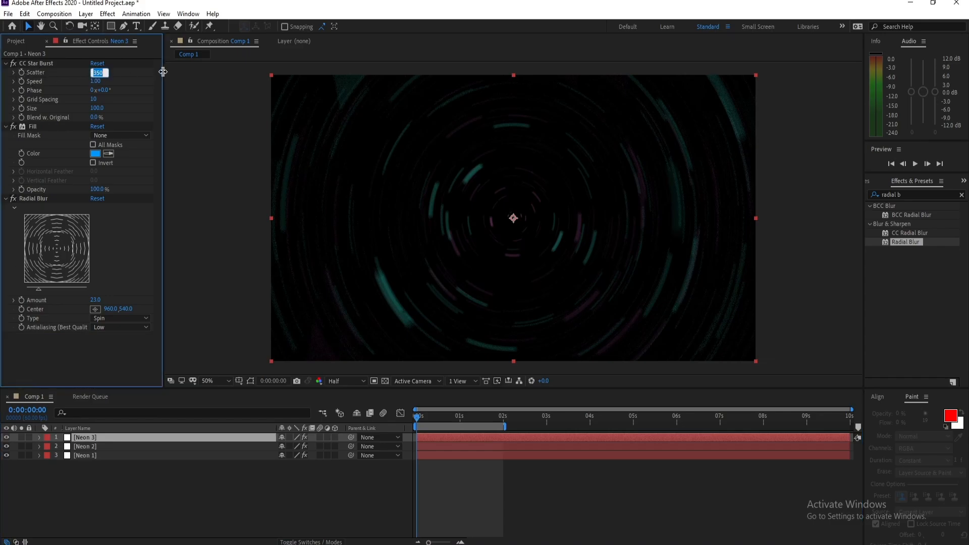
{"action": "type", "text": "2"}
{"action": "key", "text": "Return"}
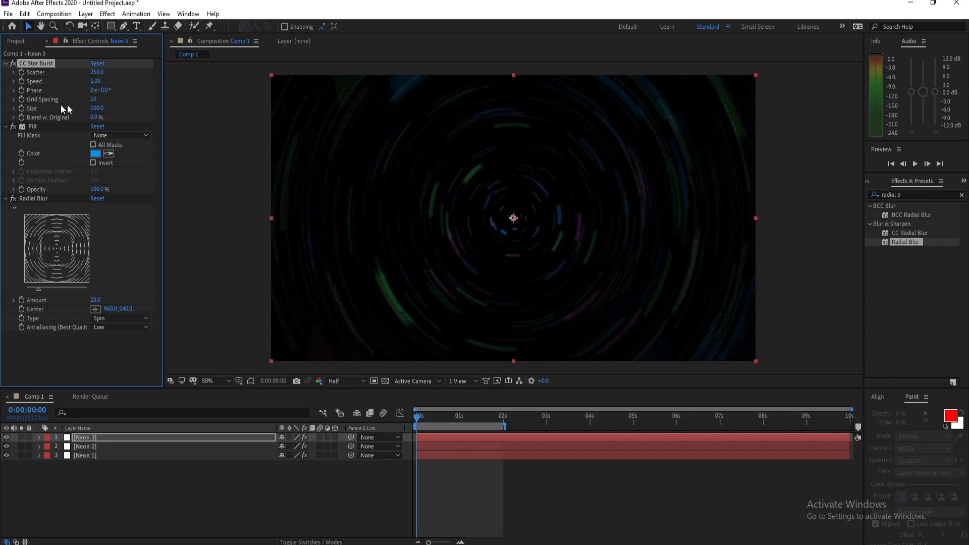
{"action": "left_click", "coordinate": [93, 99]}
{"action": "type", "text": "15"}
{"action": "key", "text": "Return"}
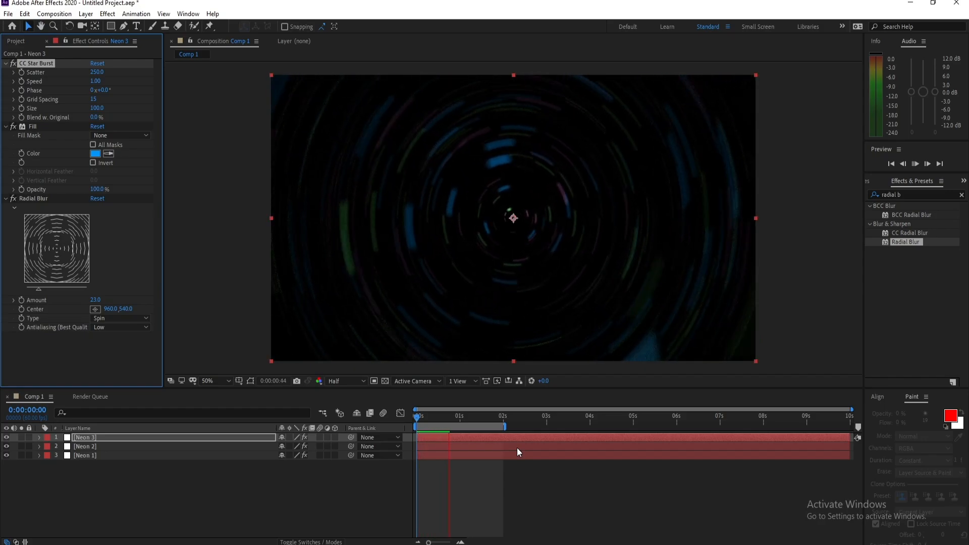
{"action": "key", "text": "space"}
- Duplicate the Neon 3 layer and make the copy a new solid named Neon 4
{"action": "left_click", "coordinate": [120, 437]}
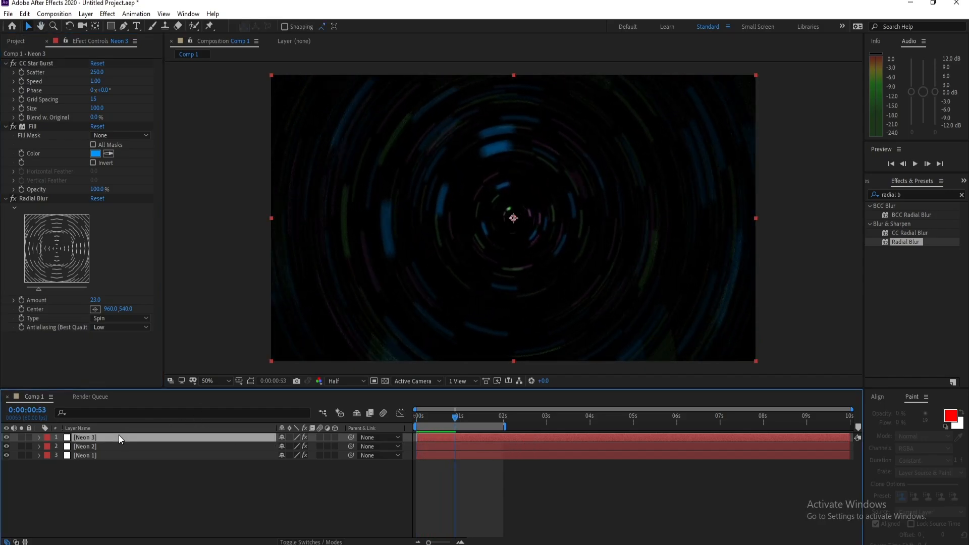
{"action": "key", "text": "ctrl+d"}
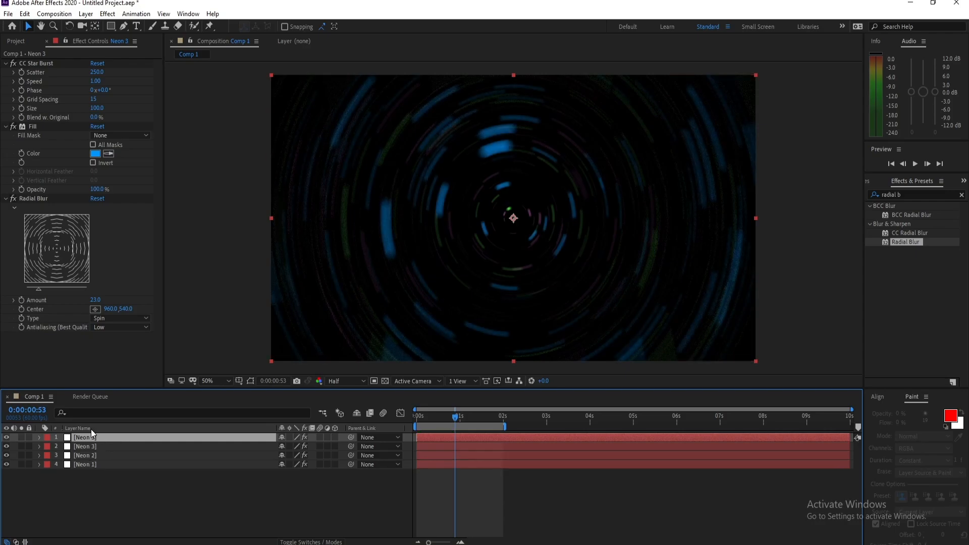
{"action": "left_click", "coordinate": [85, 14]}
{"action": "left_click", "coordinate": [106, 35]}
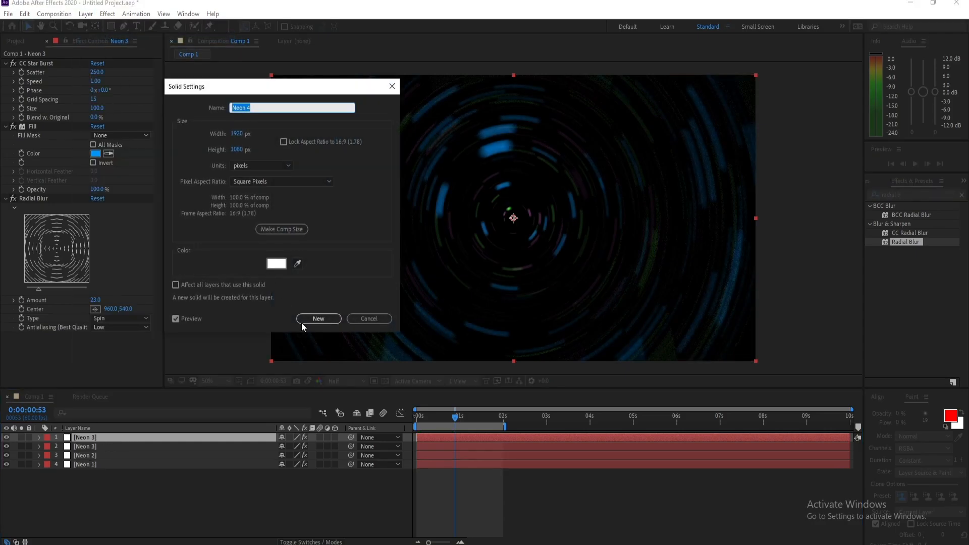
{"action": "left_click", "coordinate": [318, 319]}
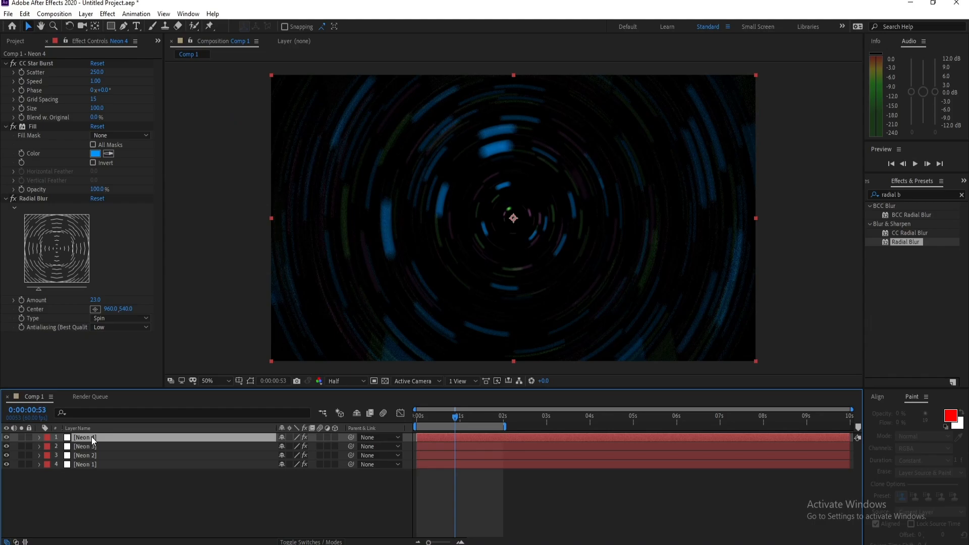
- Change the Fill color of the Neon 4 layer to golden yellow
{"action": "left_click", "coordinate": [95, 153]}
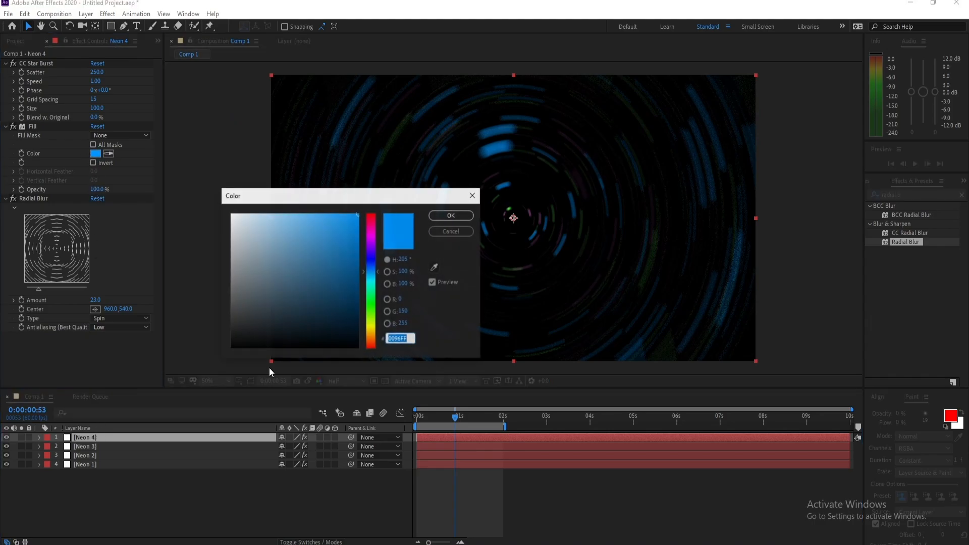
{"action": "left_click", "coordinate": [371, 327]}
{"action": "left_click_drag", "start_coordinate": [371, 330], "coordinate": [371, 331]}
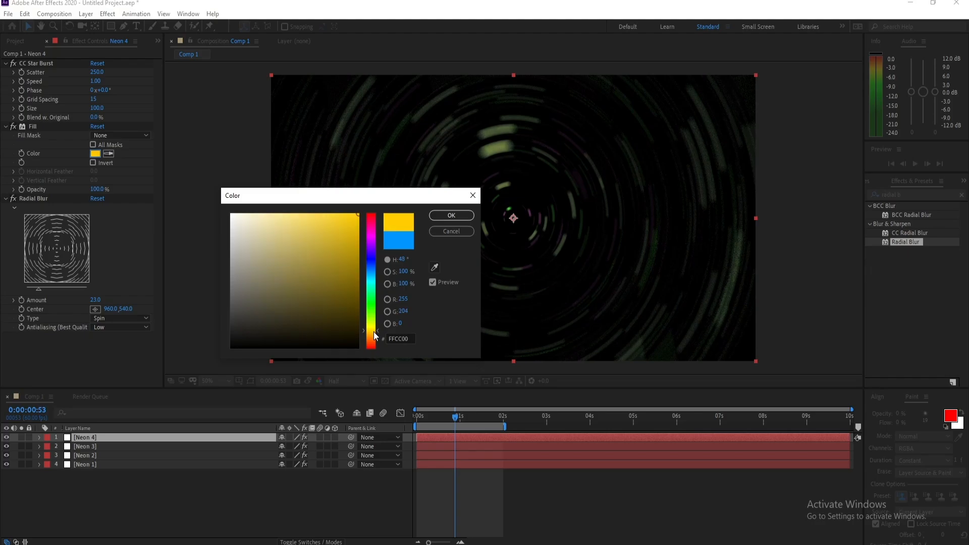
{"action": "left_click", "coordinate": [462, 217]}
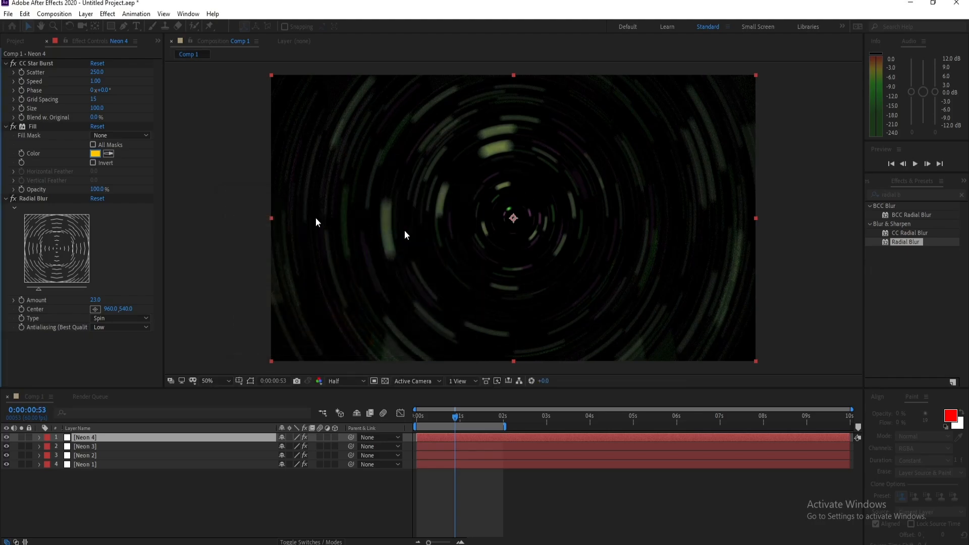
- Set the Neon 4 layer's CC Star Burst Scatter to 200 and Grid Spacing to 20
{"action": "left_click", "coordinate": [99, 72]}
{"action": "type", "text": "2"}
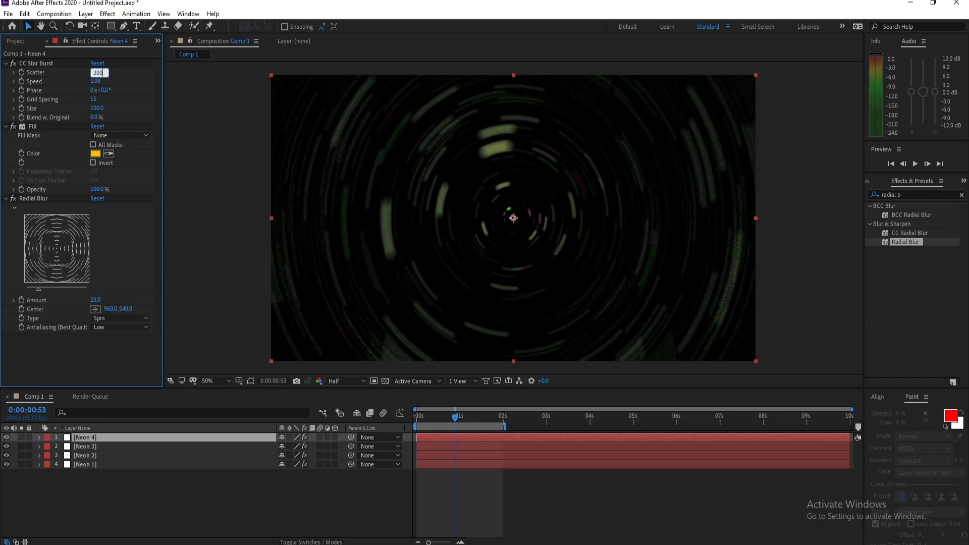
{"action": "type", "text": "00"}
{"action": "key", "text": "Return"}
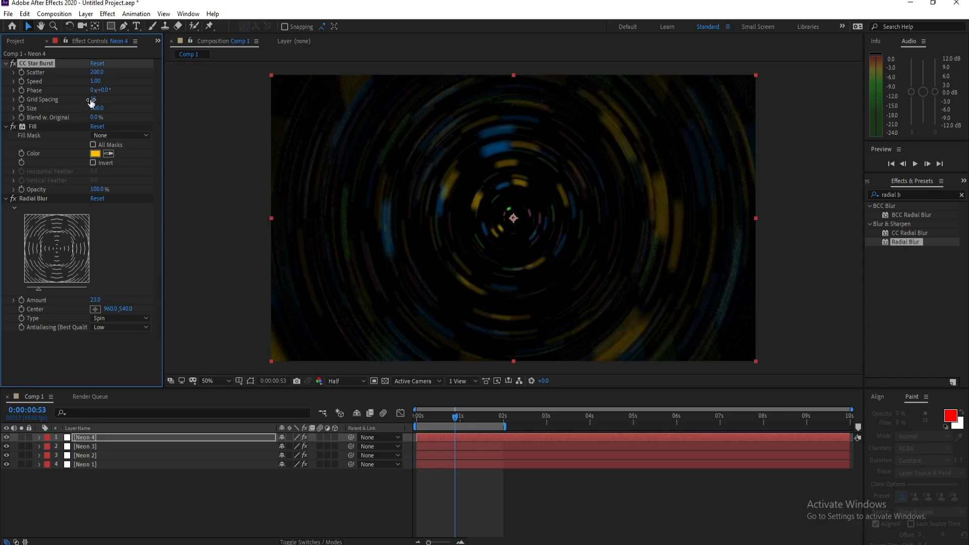
{"action": "left_click", "coordinate": [92, 100]}
{"action": "left_click", "coordinate": [41, 106]}
{"action": "left_click", "coordinate": [92, 100]}
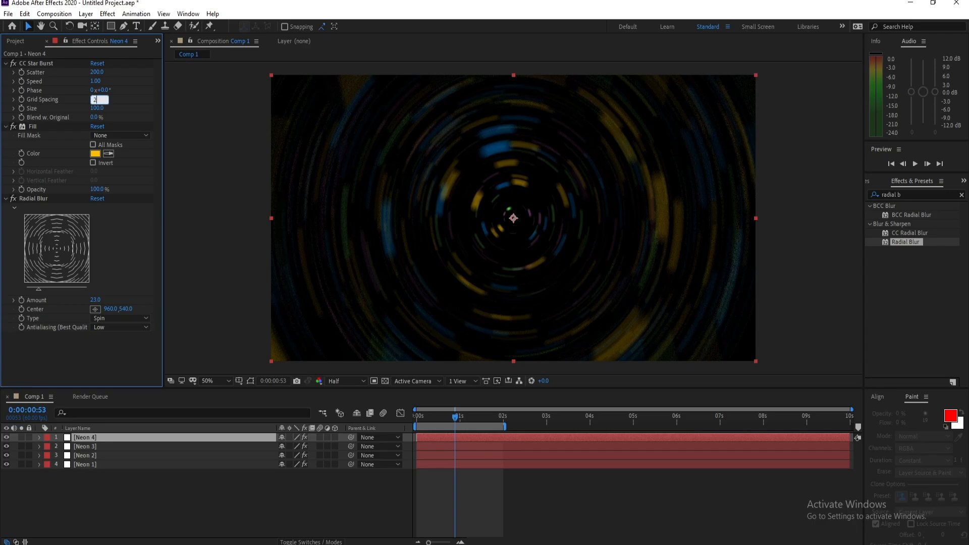
{"action": "key", "text": "Return"}
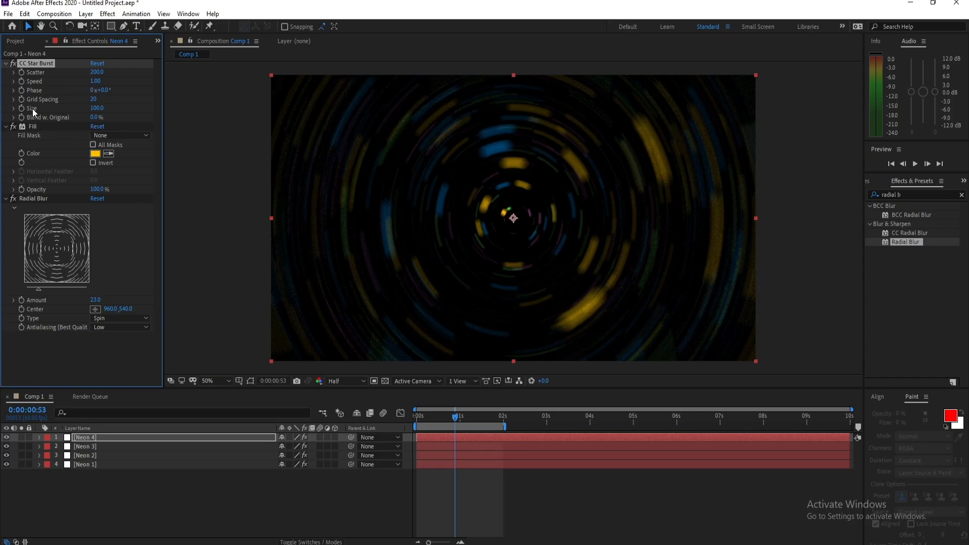
- Reduce the CC Star Burst Size on Neon 4 to 50, preview it and return the playhead to the start
{"action": "left_click_drag", "start_coordinate": [97, 109], "coordinate": [72, 108]}
{"action": "left_click", "coordinate": [96, 108]}
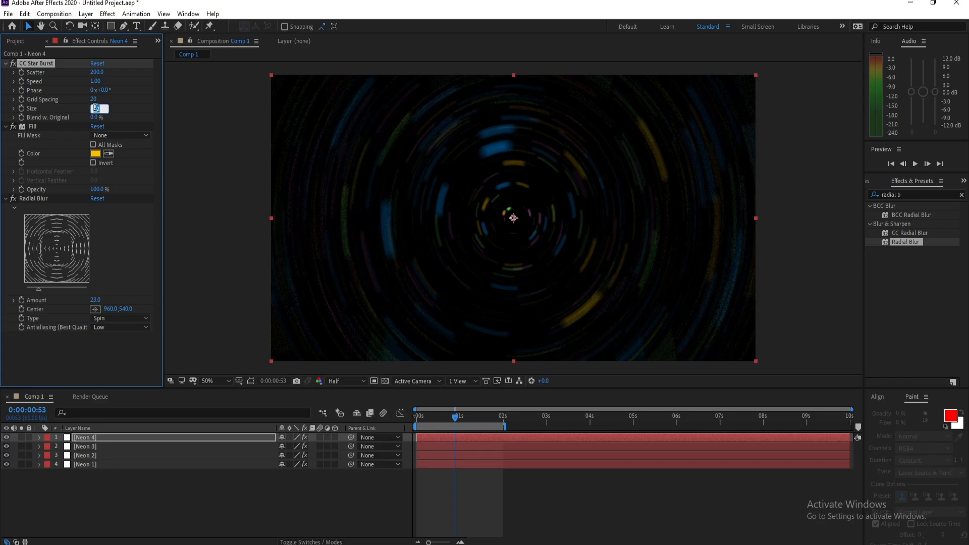
{"action": "key", "text": "Return"}
{"action": "key", "text": "space"}
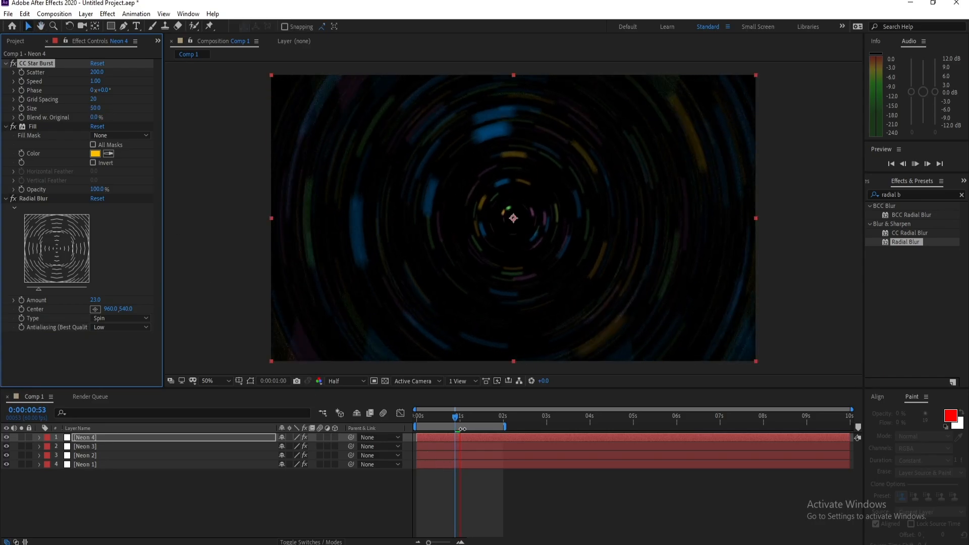
{"action": "key", "text": "space"}
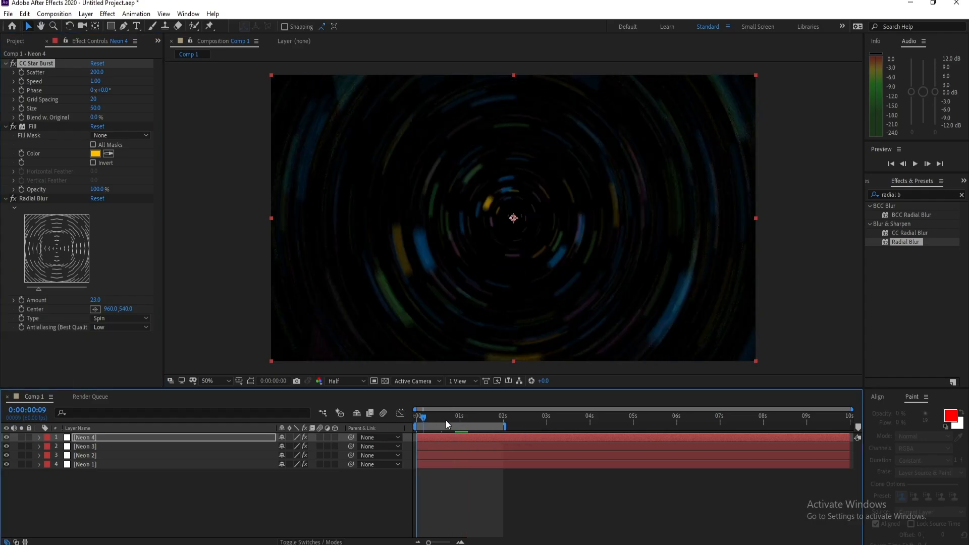
{"action": "left_click_drag", "start_coordinate": [446, 420], "coordinate": [352, 426]}
- Add a new adjustment layer directly above the Neon 4 layer
{"action": "left_click", "coordinate": [103, 439]}
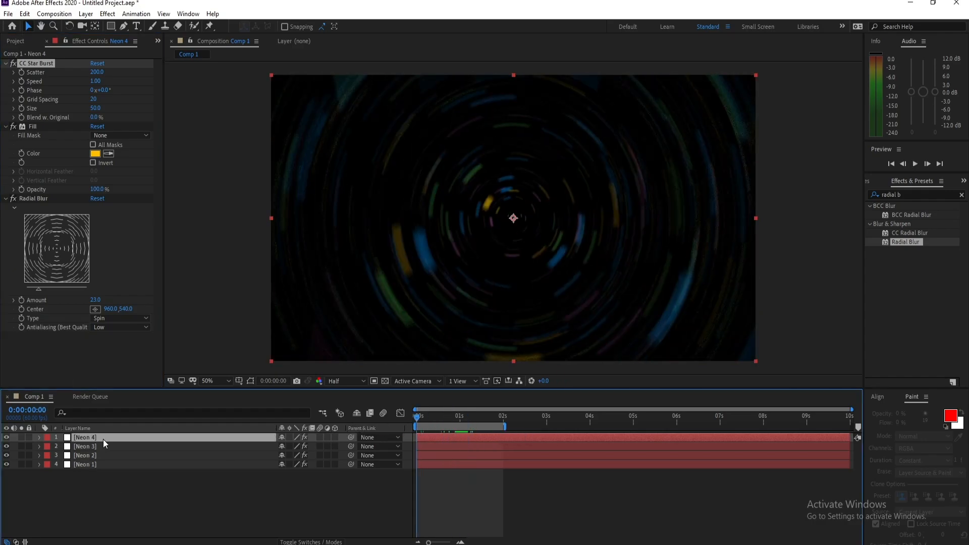
{"action": "left_click", "coordinate": [86, 14]}
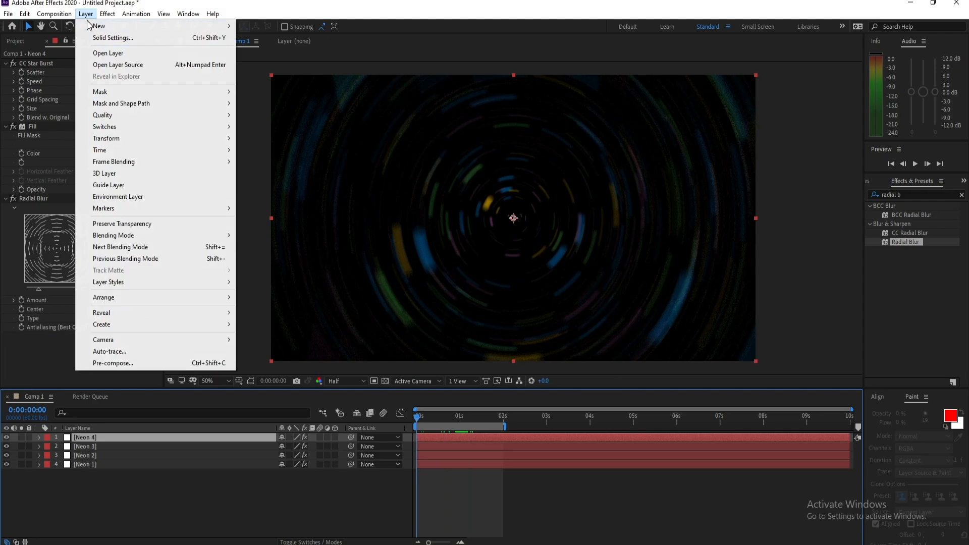
{"action": "mouse_move", "coordinate": [151, 26]}
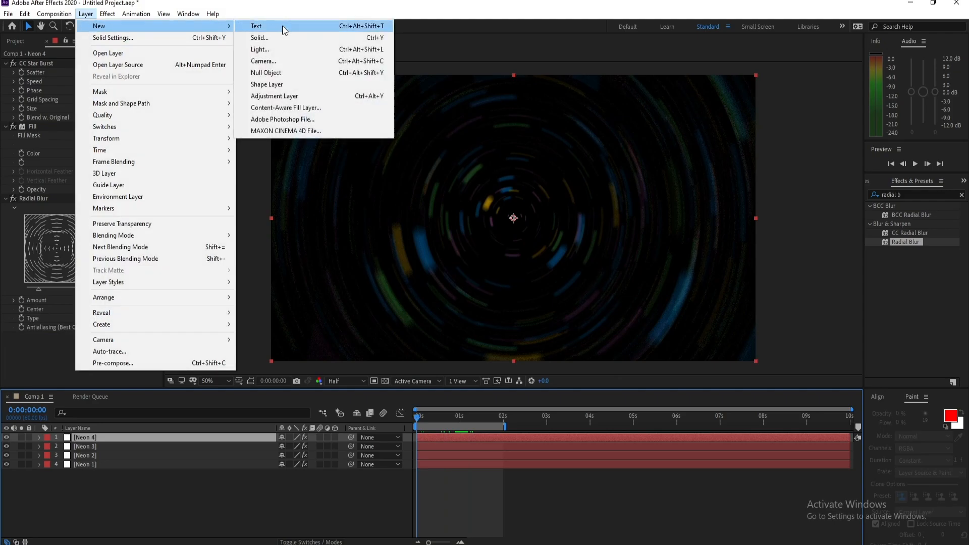
{"action": "left_click", "coordinate": [301, 95]}
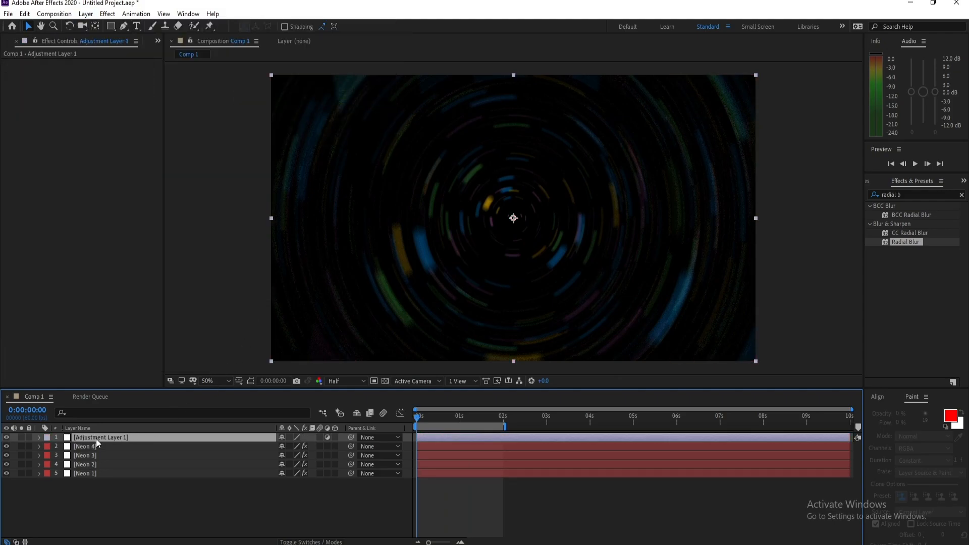
- Apply the Stylize Glow effect to the adjustment layer and duplicate that effect
{"action": "left_click", "coordinate": [108, 15]}
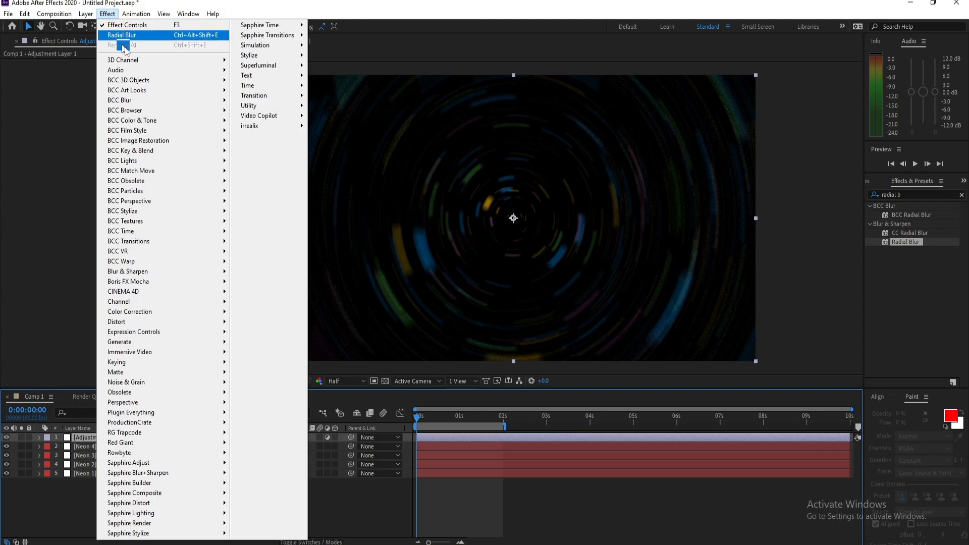
{"action": "mouse_move", "coordinate": [283, 56]}
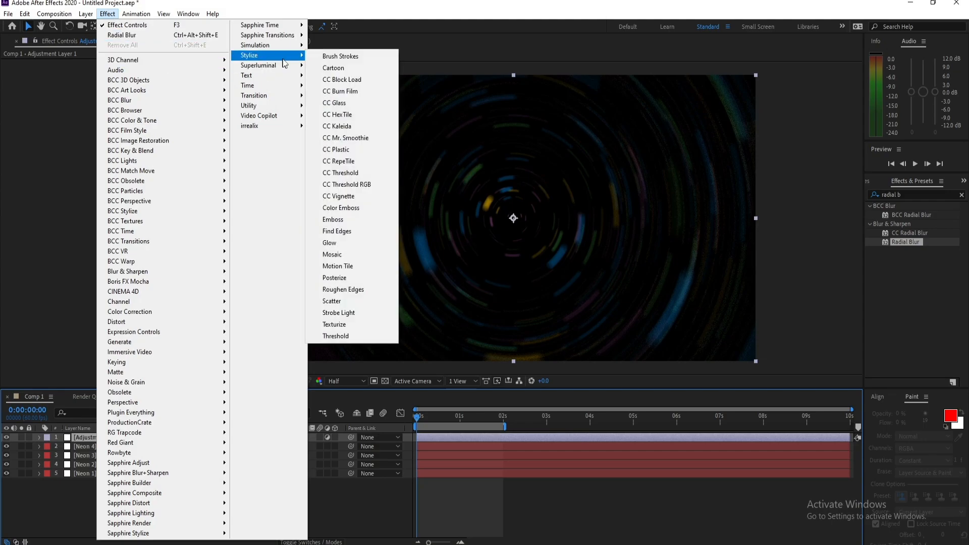
{"action": "left_click", "coordinate": [372, 242]}
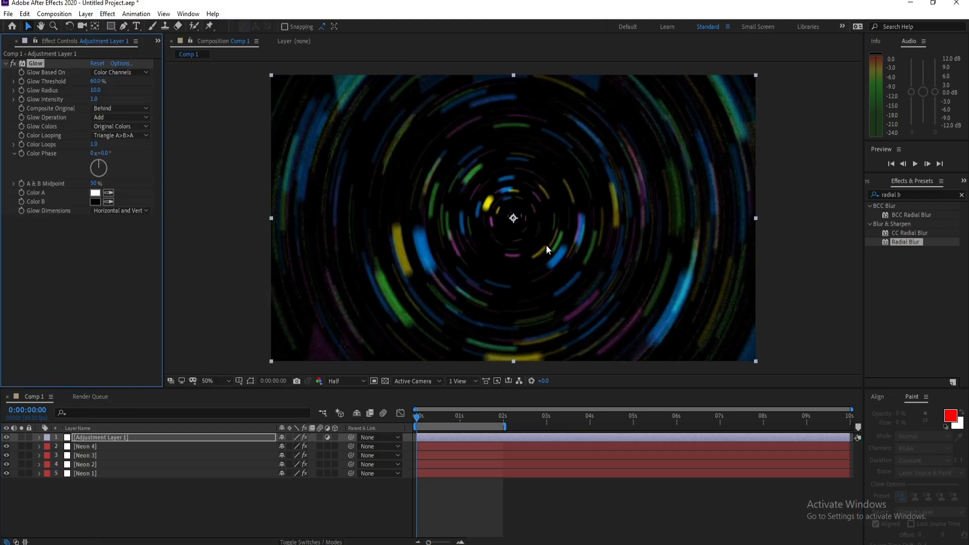
{"action": "left_click", "coordinate": [6, 64]}
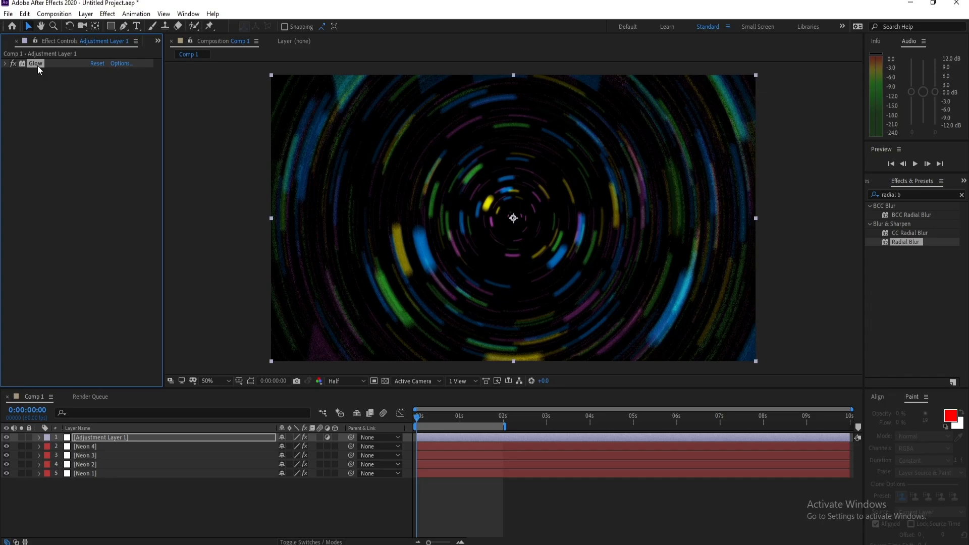
{"action": "key", "text": "ctrl+d"}
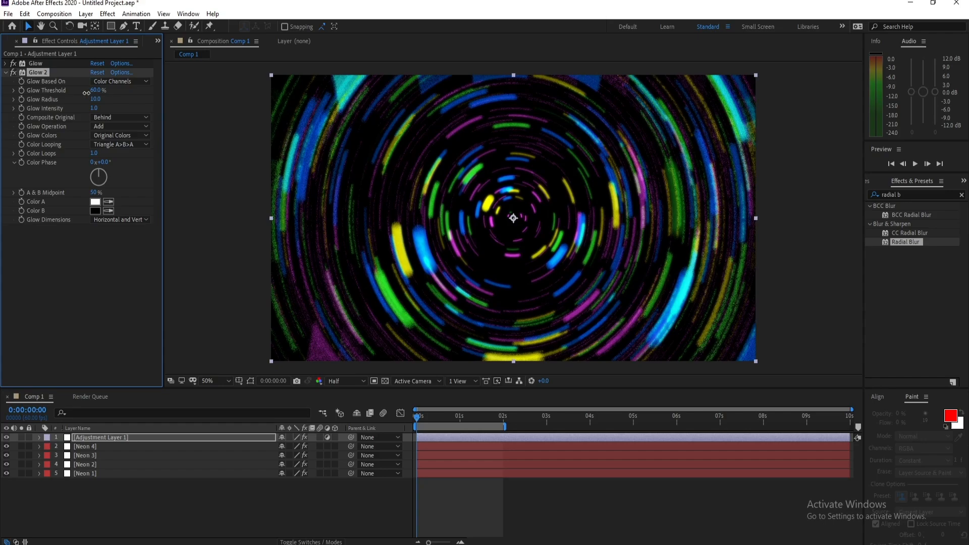
- Try a Glow Threshold of 77.6% and a Glow Radius of 15 on Glow 2, and reset the effect to its defaults
{"action": "left_click_drag", "start_coordinate": [96, 90], "coordinate": [173, 104]}
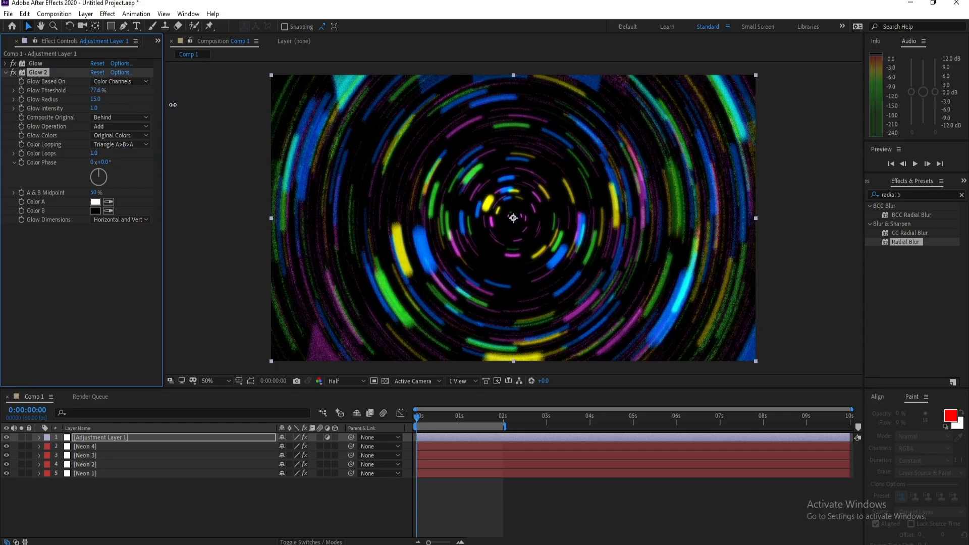
{"action": "left_click", "coordinate": [97, 72]}
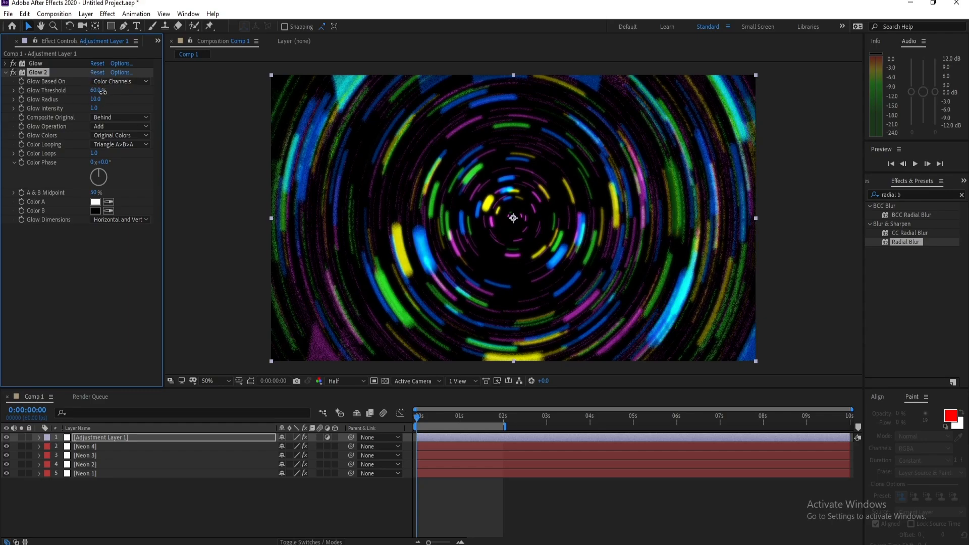
{"action": "left_click_drag", "start_coordinate": [103, 91], "coordinate": [108, 100]}
{"action": "left_click", "coordinate": [97, 73]}
{"action": "left_click", "coordinate": [5, 73]}
- Toggle the Glow 2 effect off and on to compare the look with and without it
{"action": "left_click", "coordinate": [40, 71]}
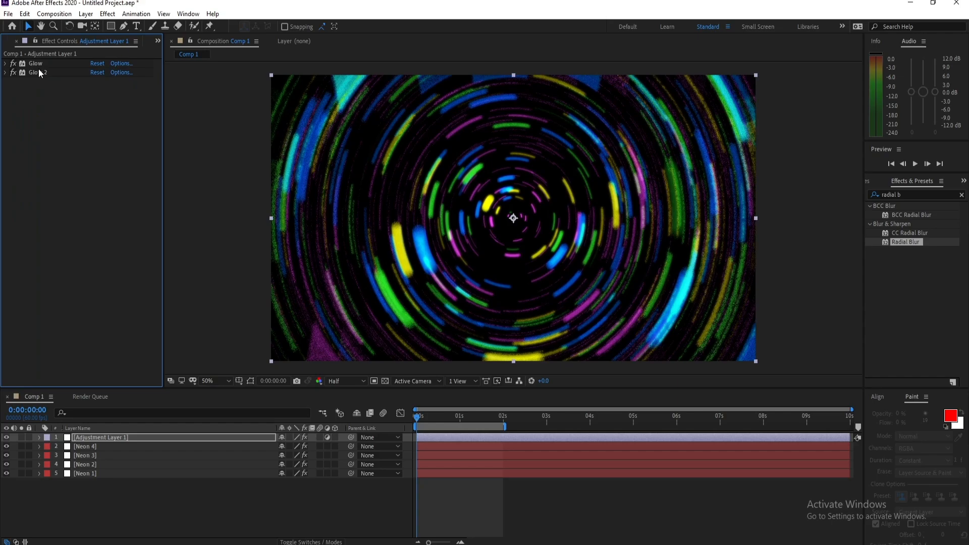
{"action": "left_click", "coordinate": [39, 64]}
{"action": "left_click", "coordinate": [40, 65]}
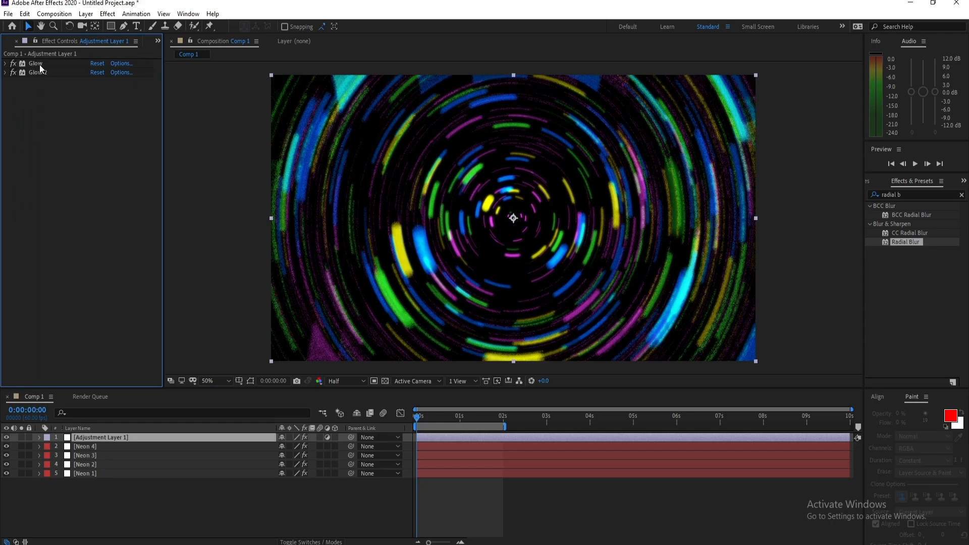
{"action": "left_click", "coordinate": [14, 73]}
{"action": "left_click", "coordinate": [14, 74]}
{"action": "left_click", "coordinate": [13, 74]}
{"action": "left_click", "coordinate": [13, 73]}
- Preview the glowing neon animation from the start and return the playhead to the first frame
{"action": "key", "text": "space"}
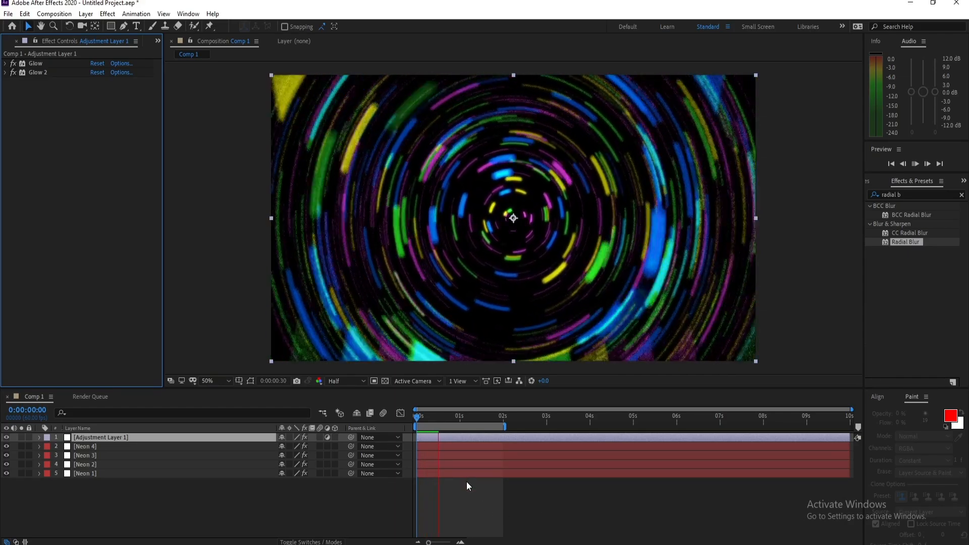
{"action": "left_click", "coordinate": [428, 481]}
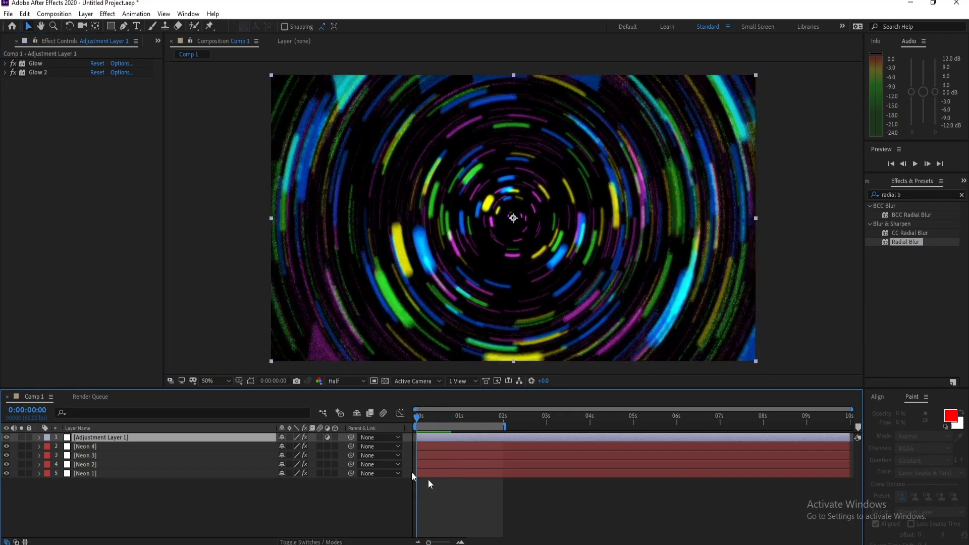
{"action": "key", "text": "space"}
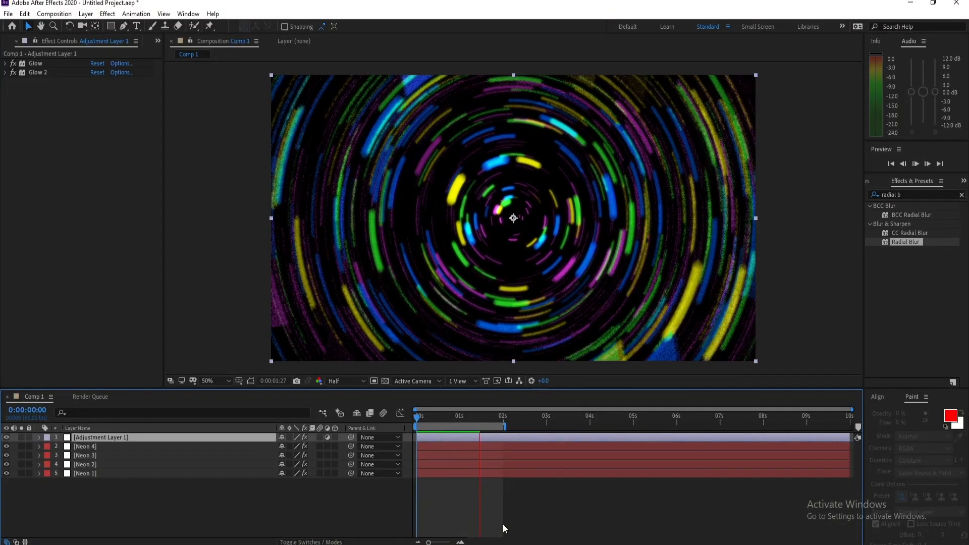
{"action": "key", "text": "space"}
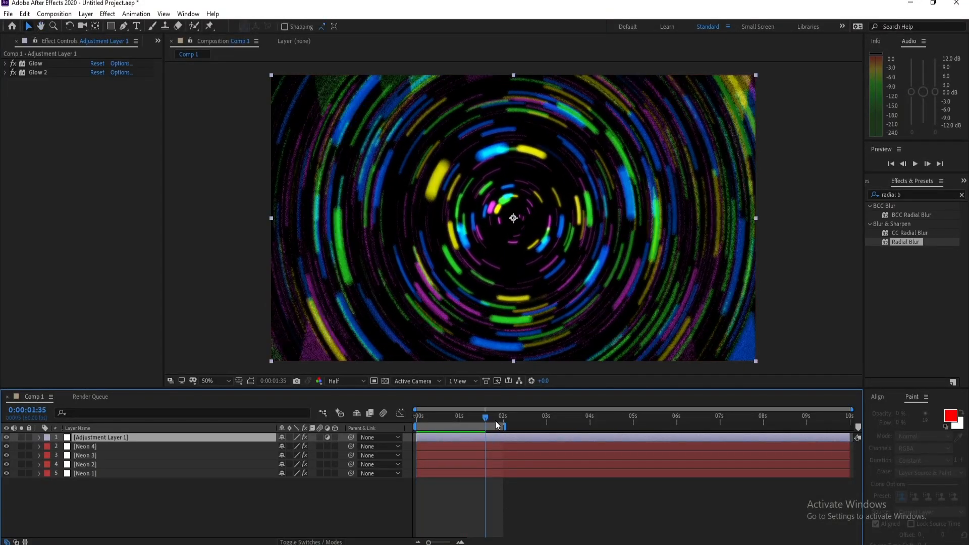
{"action": "key", "text": "Home"}
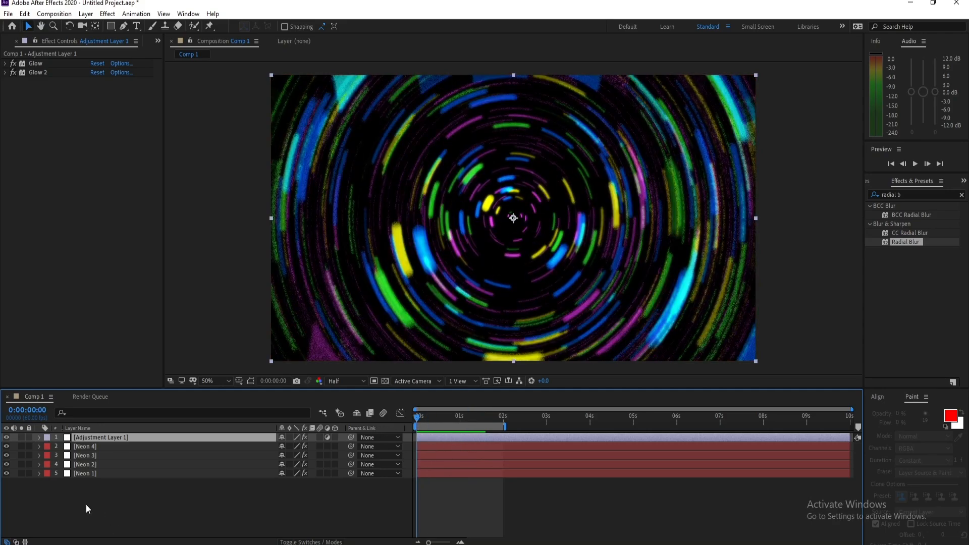
- Pre-compose all five layers into a new composition named Neon and preview the result
{"action": "key", "text": "ctrl+a"}
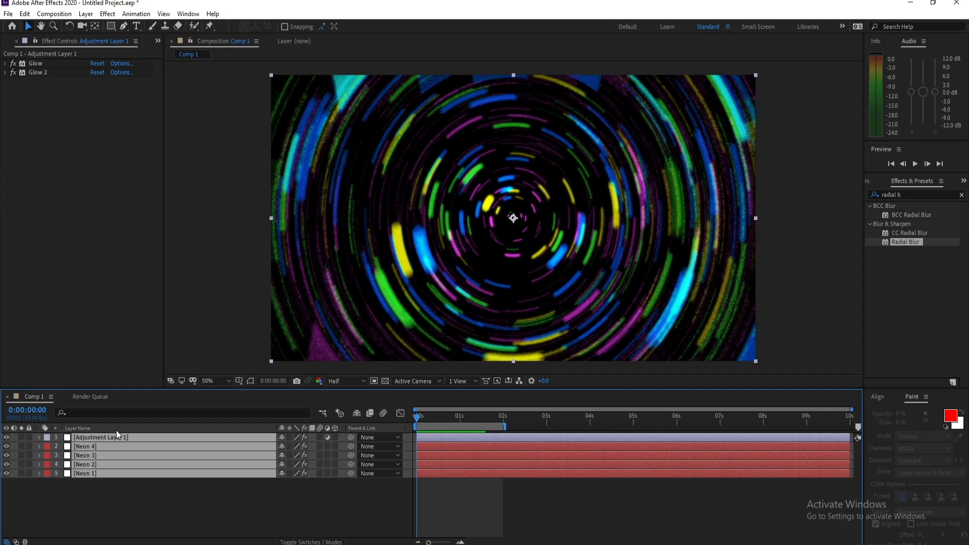
{"action": "right_click", "coordinate": [95, 452]}
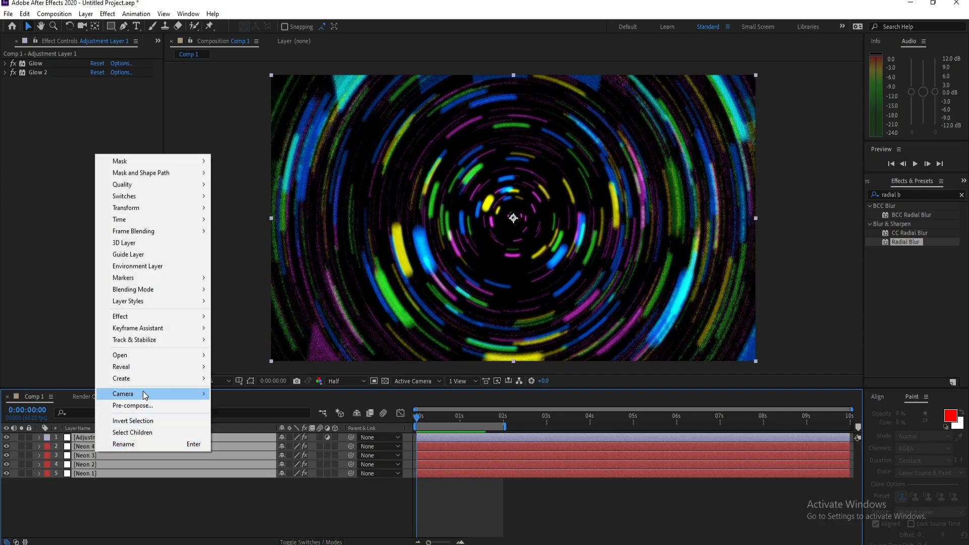
{"action": "left_click", "coordinate": [146, 407]}
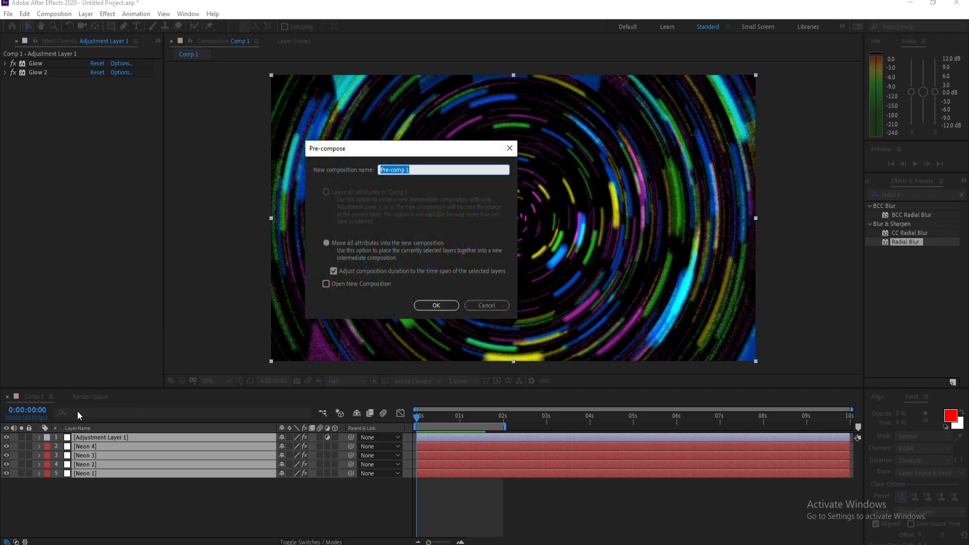
{"action": "left_click_drag", "start_coordinate": [391, 145], "coordinate": [382, 145]}
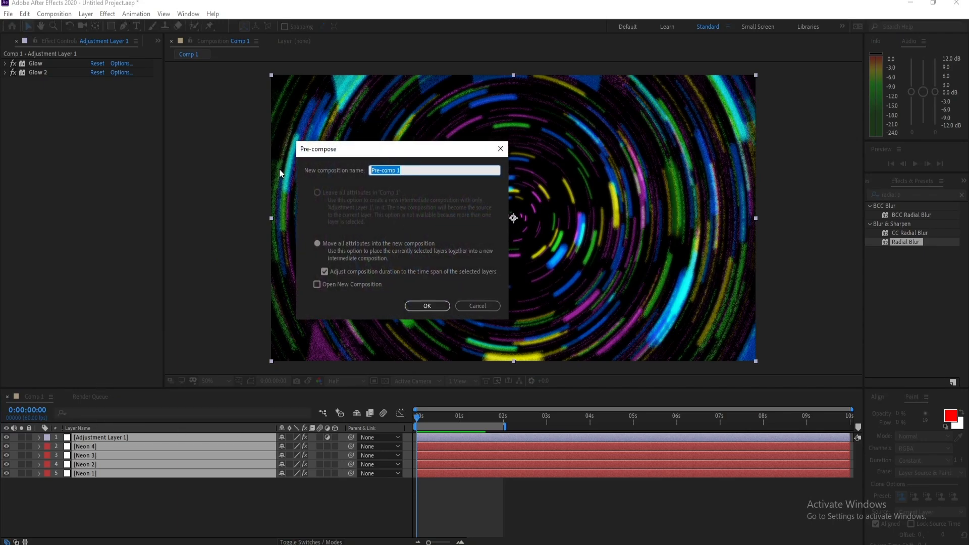
{"action": "type", "text": "Neon"}
{"action": "left_click", "coordinate": [423, 306]}
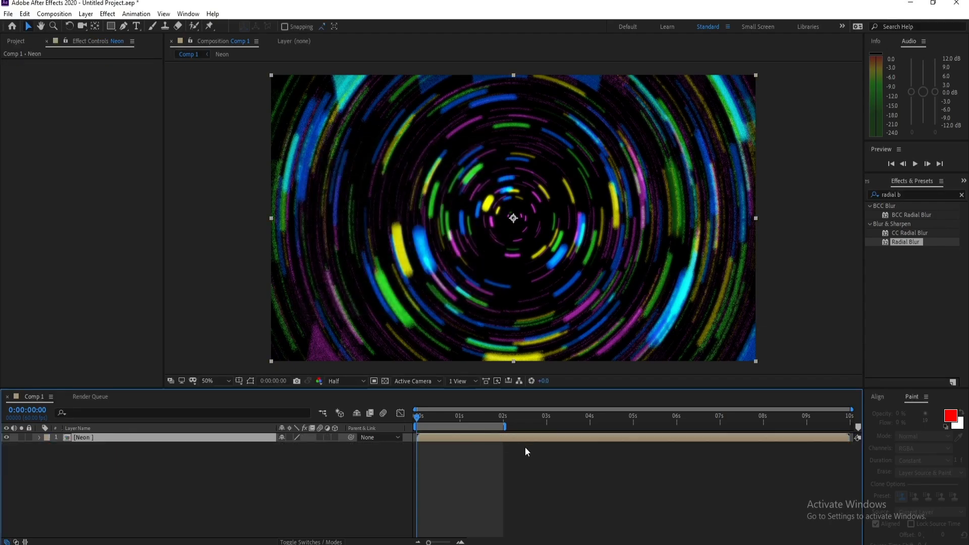
{"action": "key", "text": "space"}
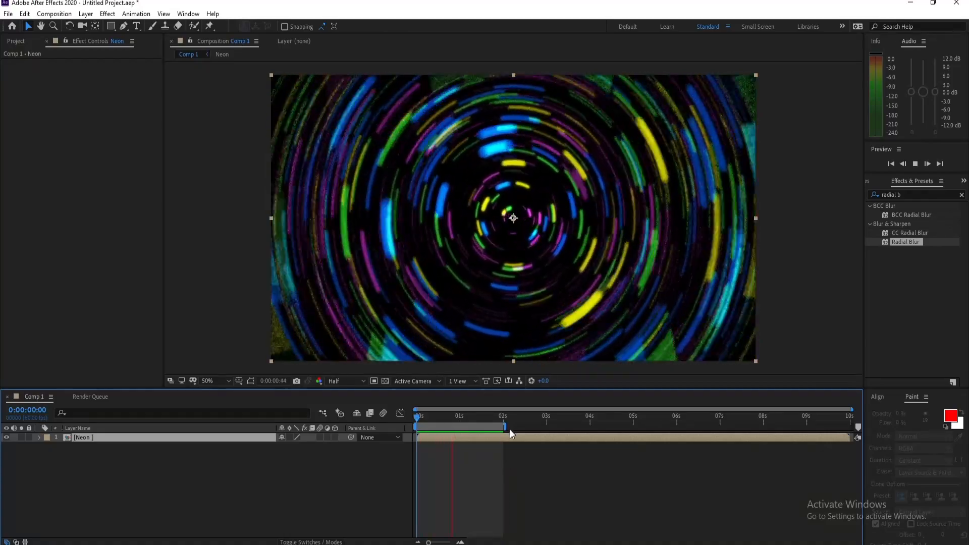
{"action": "key", "text": "space"}
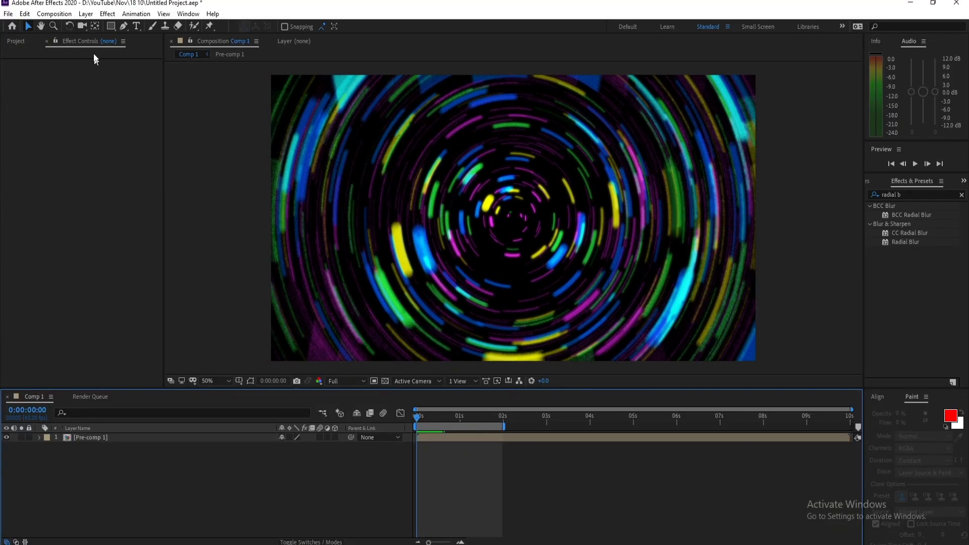
- Add a new adjustment layer above the pre-composed layer and rename it Leves
{"action": "left_click", "coordinate": [85, 14]}
{"action": "mouse_move", "coordinate": [99, 26]}
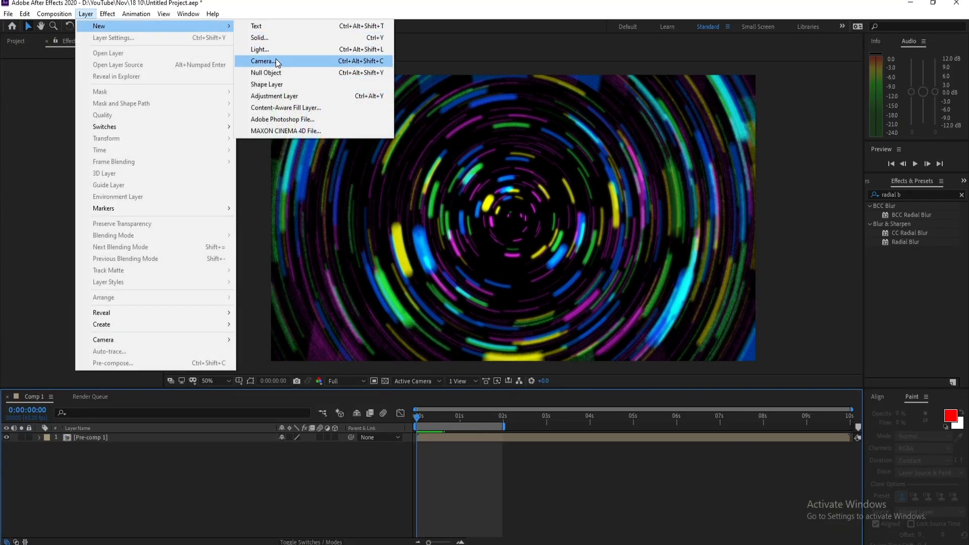
{"action": "left_click", "coordinate": [283, 94]}
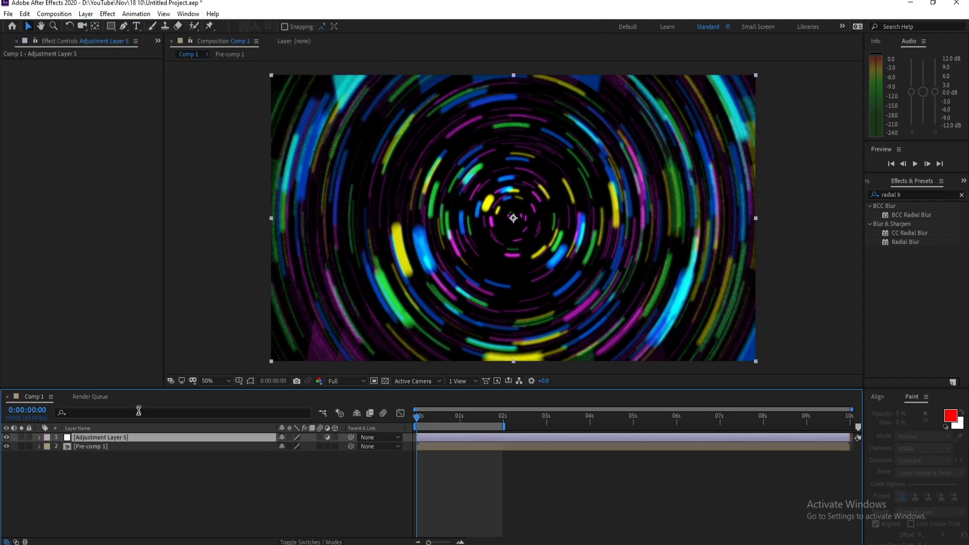
{"action": "right_click", "coordinate": [129, 437]}
{"action": "left_click", "coordinate": [151, 433]}
{"action": "type", "text": "Leve"}
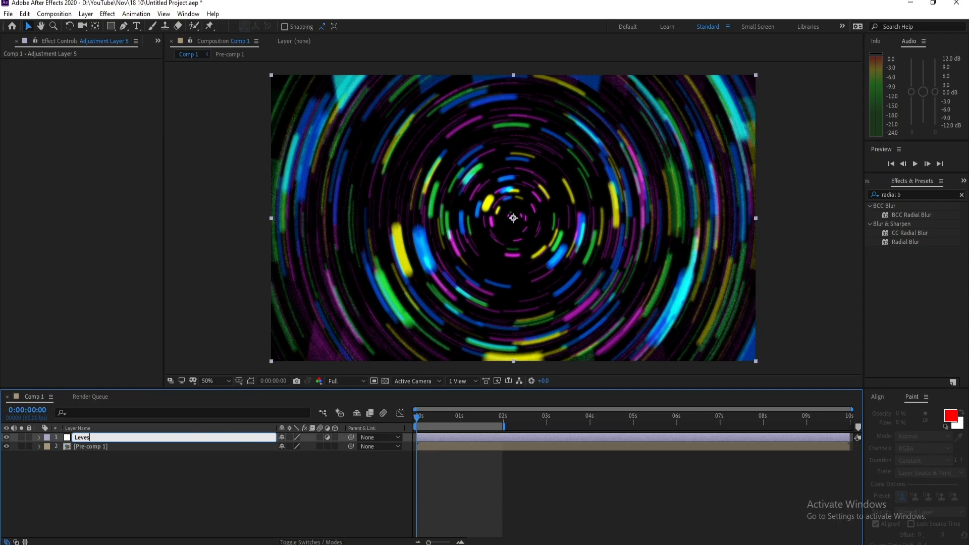
{"action": "type", "text": "s"}
{"action": "key", "text": "Return"}
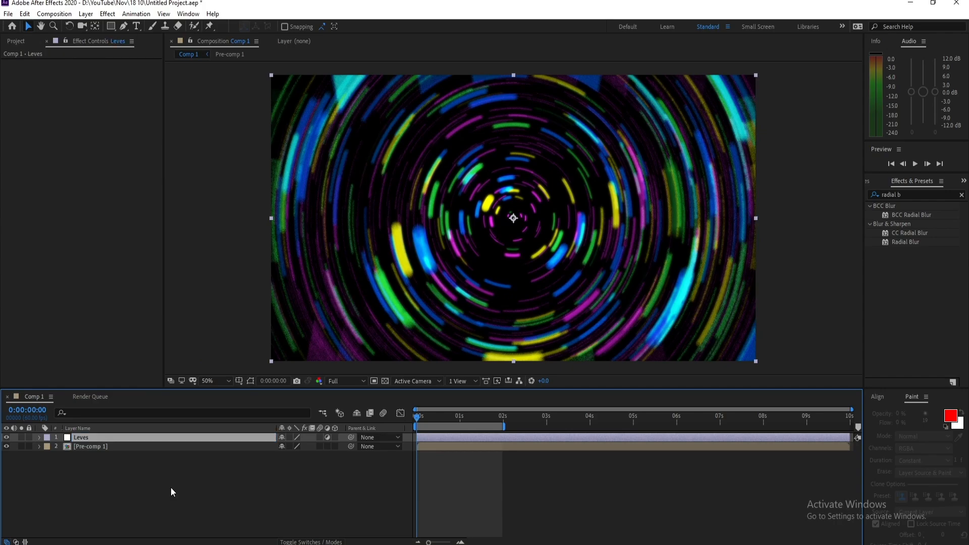
- Apply the Color Correction Levels effect to the Leves layer and set its channel to Alpha
{"action": "left_click", "coordinate": [108, 15]}
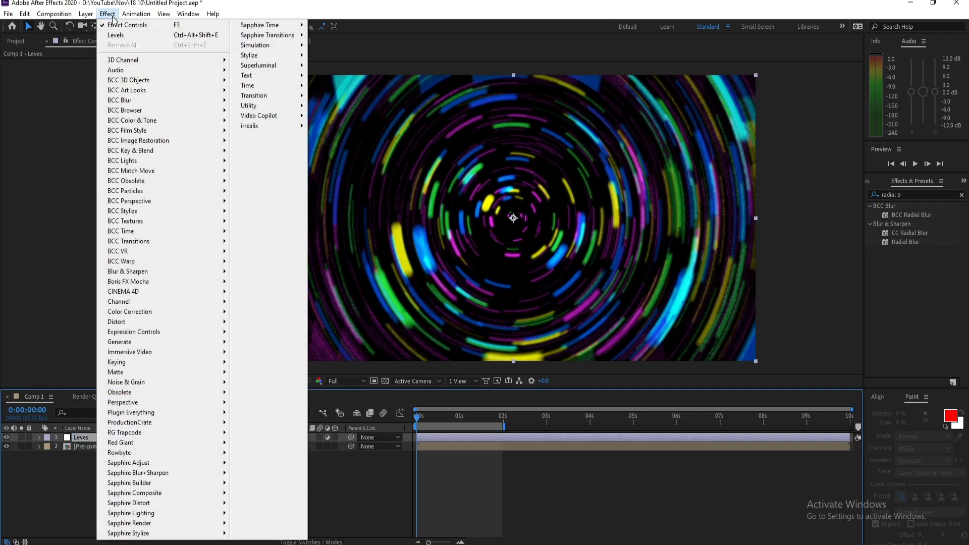
{"action": "mouse_move", "coordinate": [214, 312]}
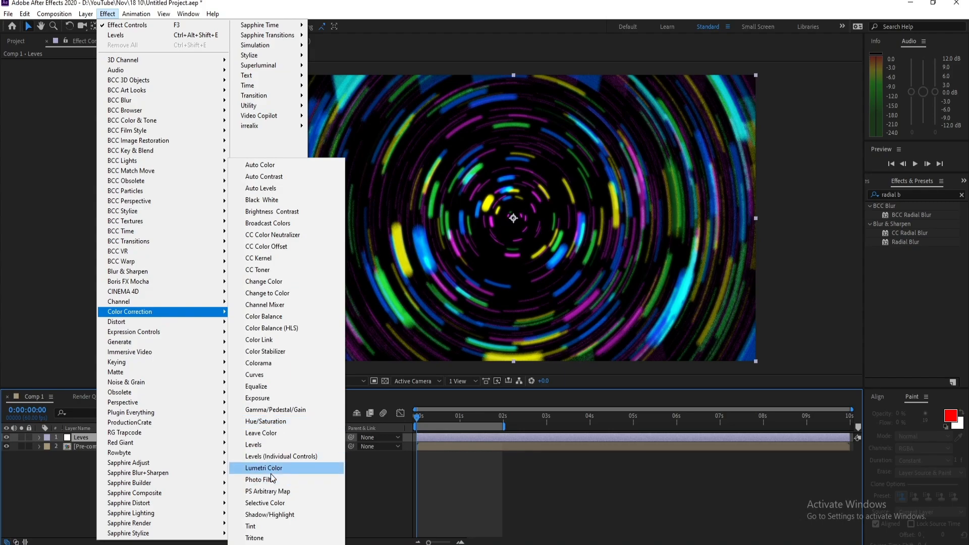
{"action": "left_click", "coordinate": [253, 444]}
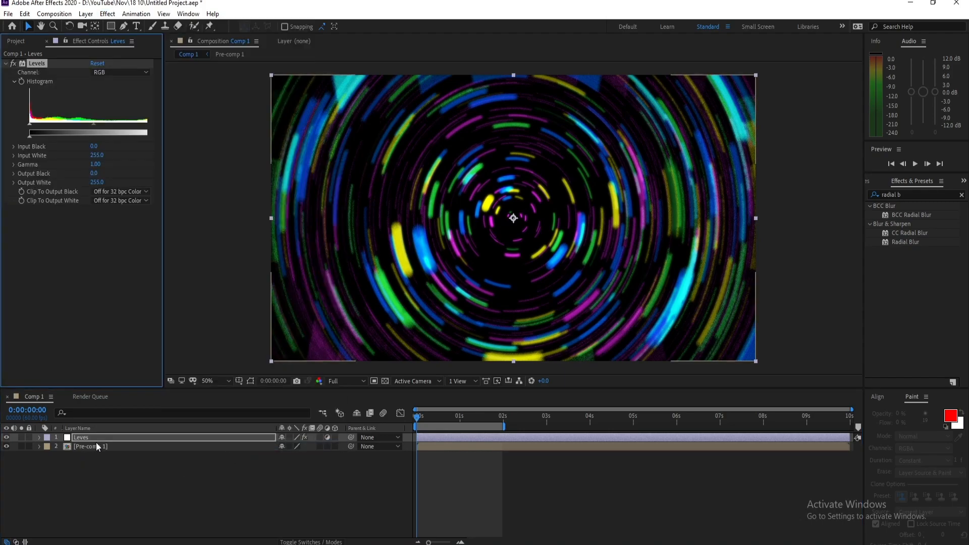
{"action": "left_click", "coordinate": [120, 72]}
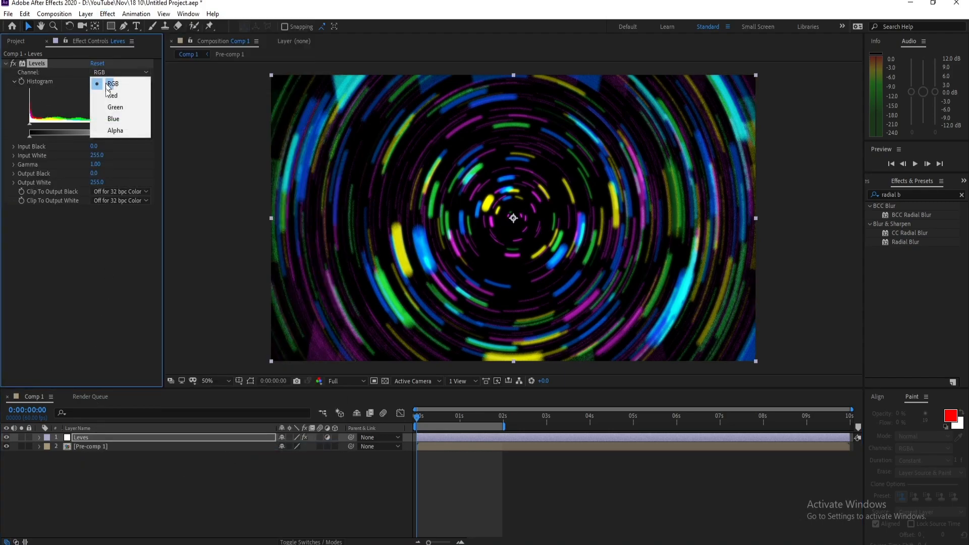
{"action": "left_click", "coordinate": [119, 130]}
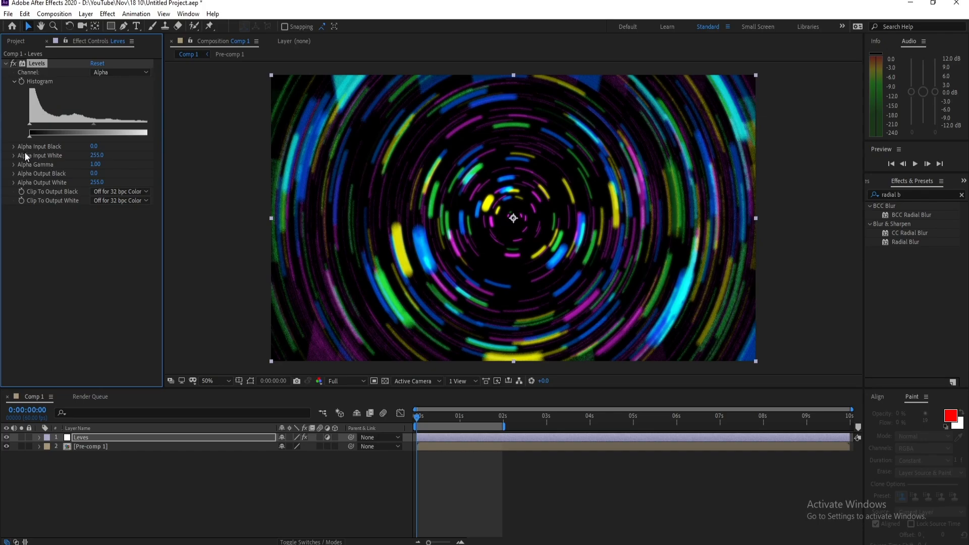
- Set the Levels effect's Alpha Input Black to 70 and Alpha Input White to 175
{"action": "left_click", "coordinate": [94, 147]}
{"action": "type", "text": "70"}
{"action": "key", "text": "Return"}
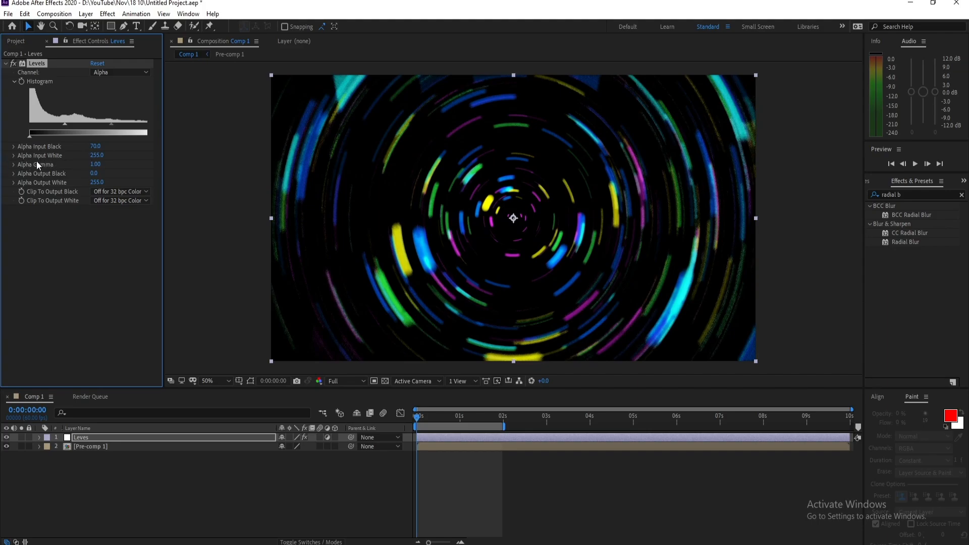
{"action": "left_click", "coordinate": [95, 155]}
{"action": "type", "text": "175"}
{"action": "key", "text": "Return"}
- Preview the animation, set the preview resolution to Half, and return the playhead to the first frame
{"action": "key", "text": "space"}
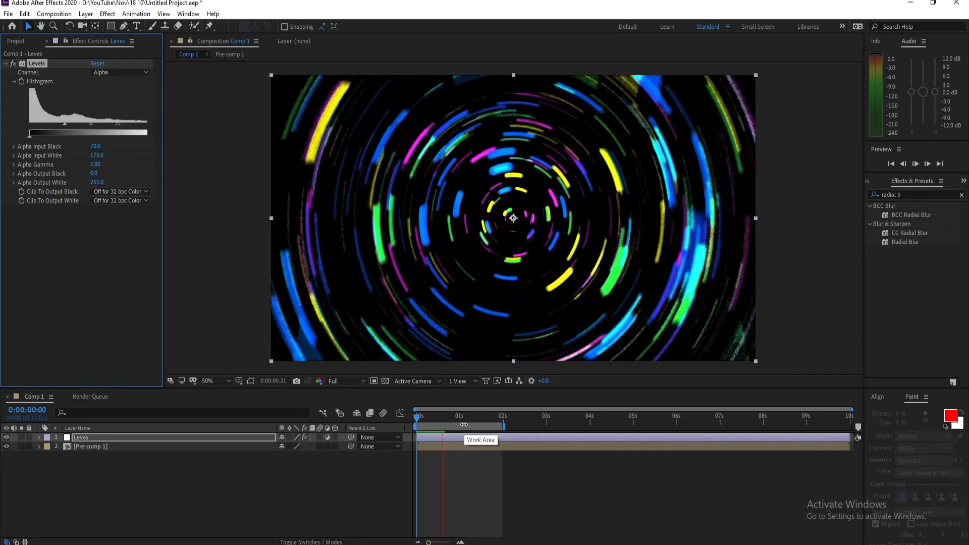
{"action": "key", "text": "space"}
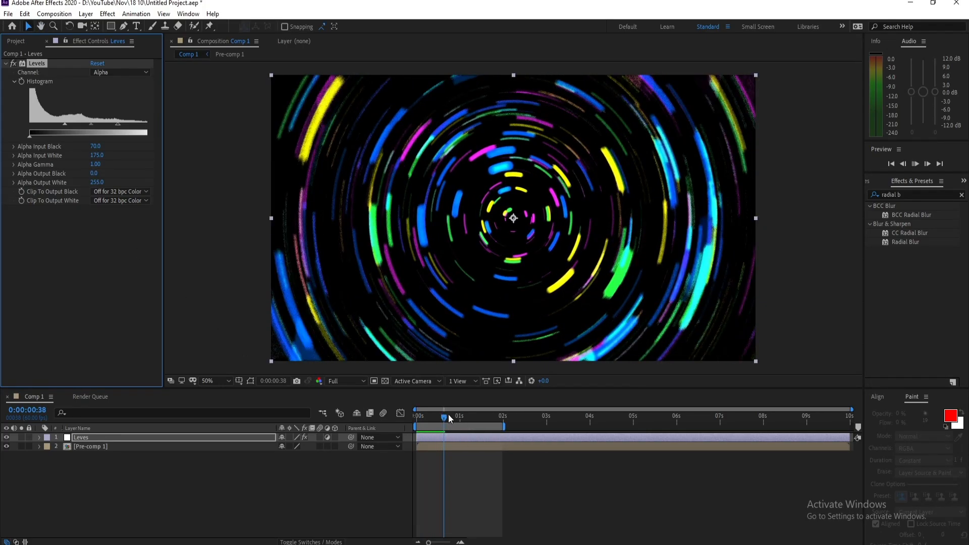
{"action": "left_click_drag", "start_coordinate": [450, 418], "coordinate": [432, 418]}
{"action": "left_click", "coordinate": [360, 382]}
{"action": "left_click", "coordinate": [364, 417]}
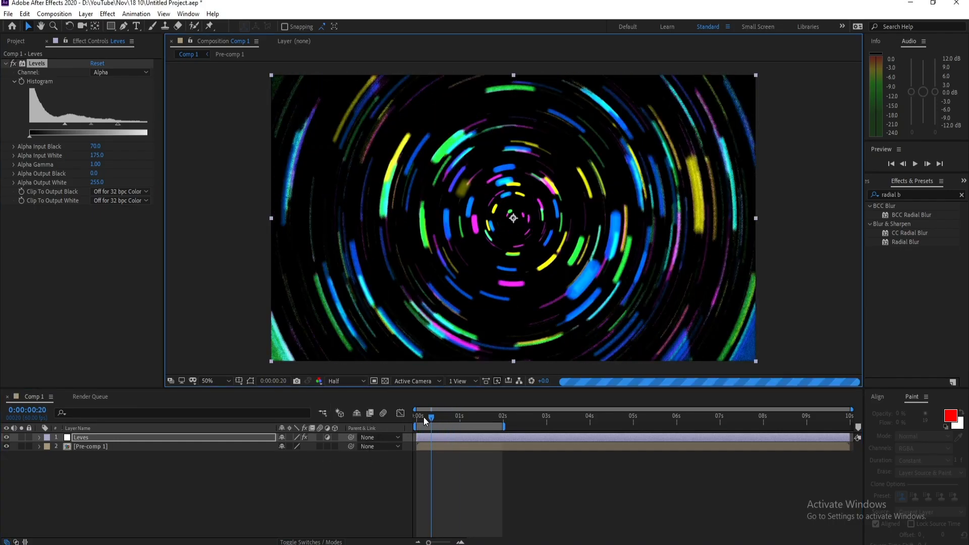
{"action": "left_click", "coordinate": [432, 417]}
{"action": "left_click_drag", "start_coordinate": [444, 419], "coordinate": [413, 420]}
- Add another adjustment layer above the Leves layer and apply the Distort CC Lens effect to it
{"action": "left_click", "coordinate": [132, 436]}
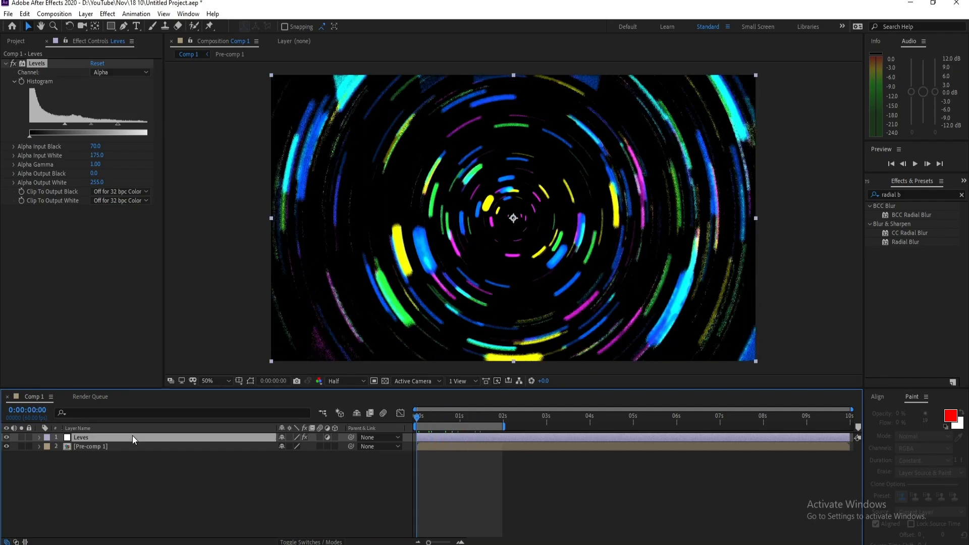
{"action": "left_click", "coordinate": [86, 14]}
{"action": "mouse_move", "coordinate": [151, 26]}
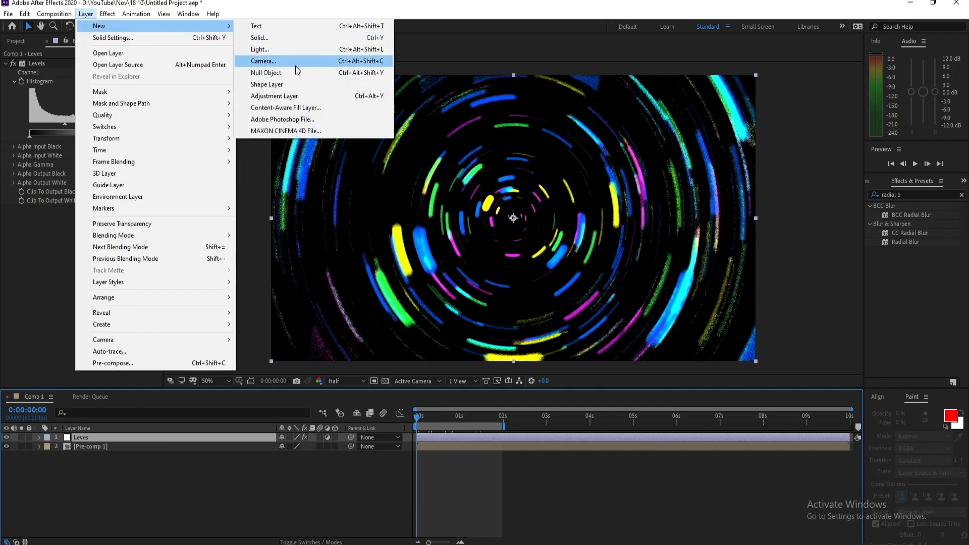
{"action": "left_click", "coordinate": [297, 96]}
{"action": "left_click", "coordinate": [108, 13]}
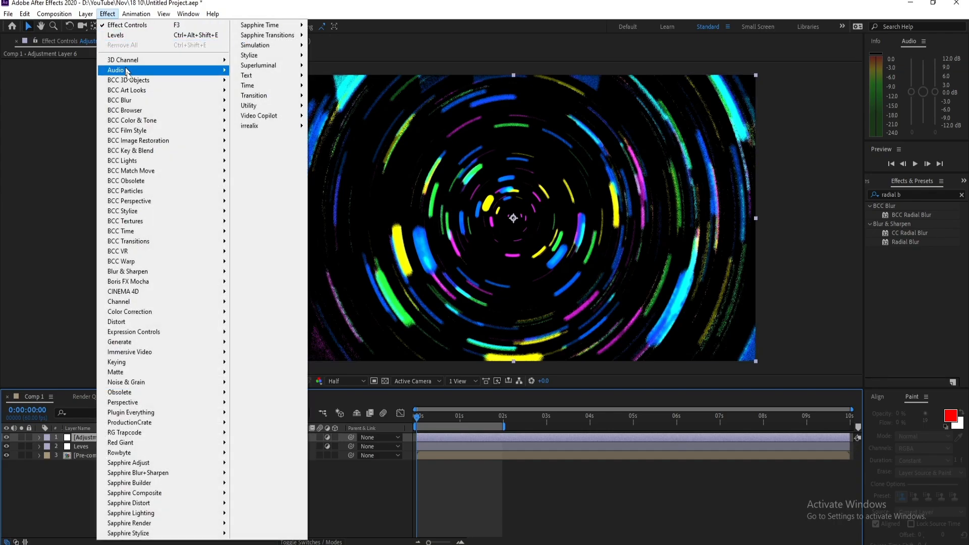
{"action": "mouse_move", "coordinate": [145, 323]}
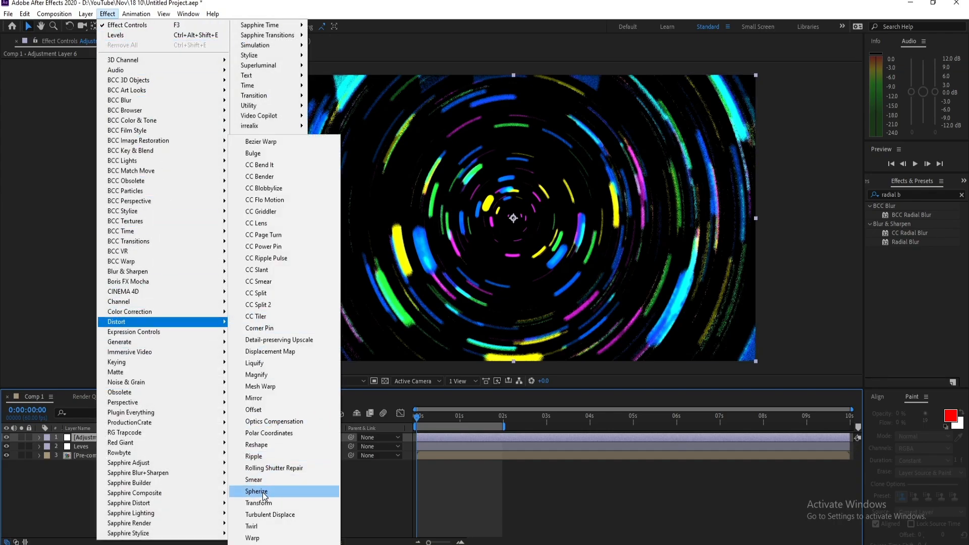
{"action": "left_click", "coordinate": [255, 223]}
- Set the CC Lens Size to 100 and preview the lens distortion at several points in the animation
{"action": "left_click_drag", "start_coordinate": [426, 416], "coordinate": [458, 416]}
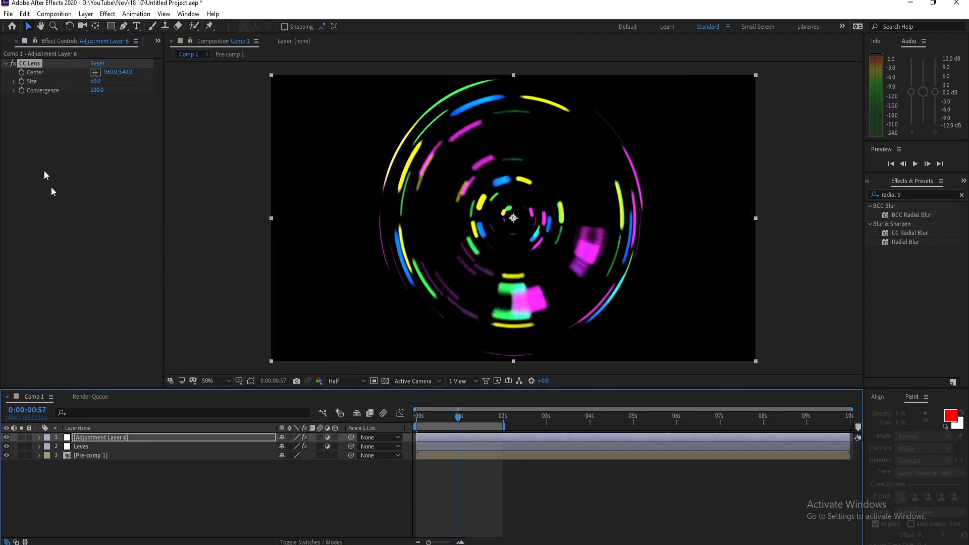
{"action": "left_click", "coordinate": [97, 82]}
{"action": "type", "text": "1"}
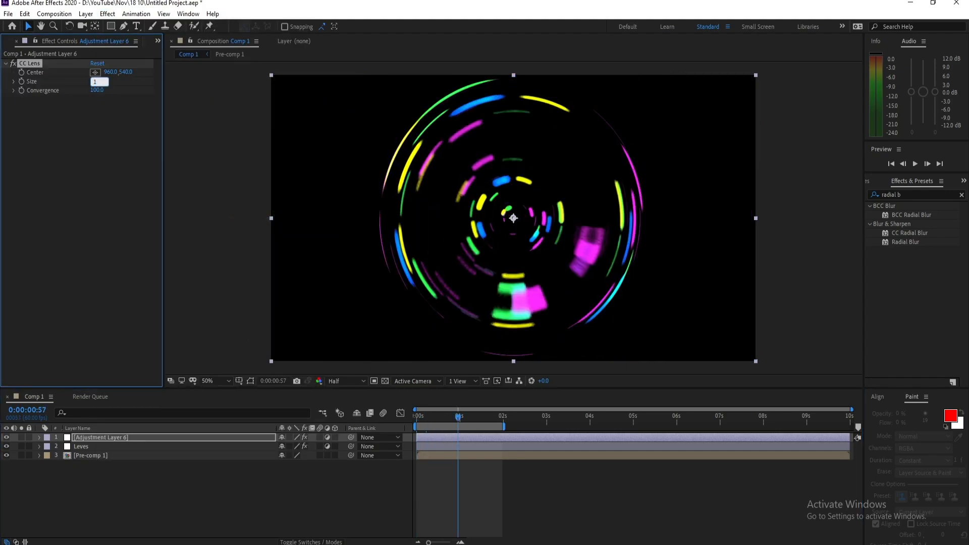
{"action": "type", "text": "00"}
{"action": "key", "text": "Return"}
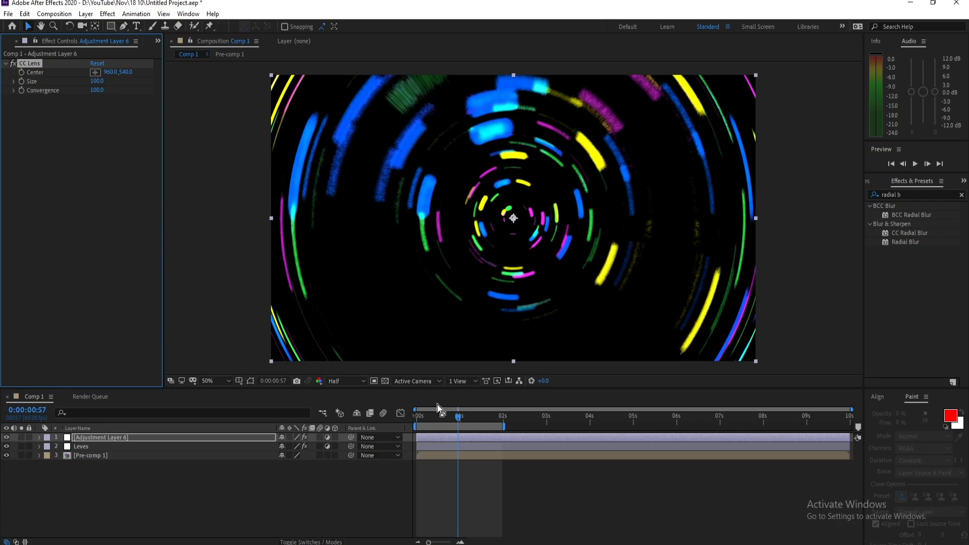
{"action": "left_click_drag", "start_coordinate": [452, 419], "coordinate": [446, 421]}
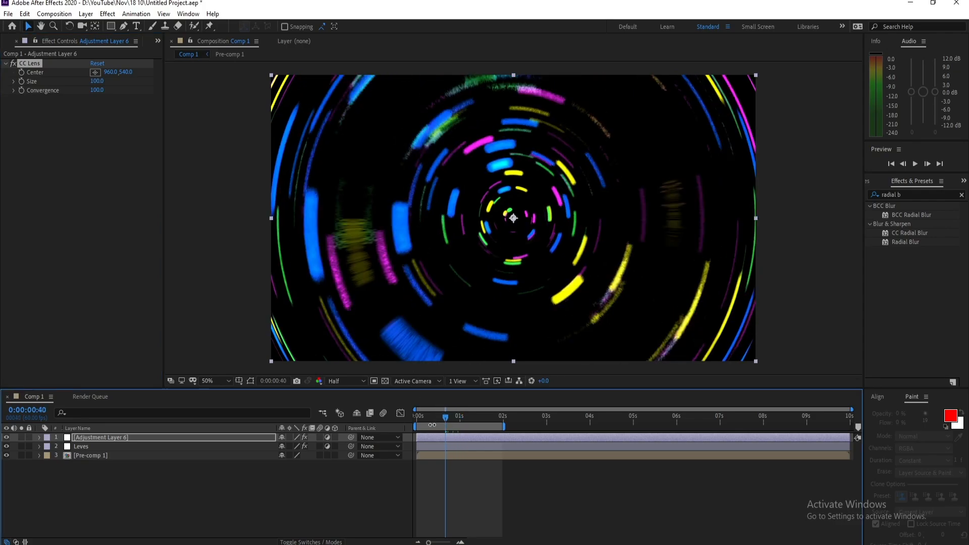
{"action": "key", "text": "space"}
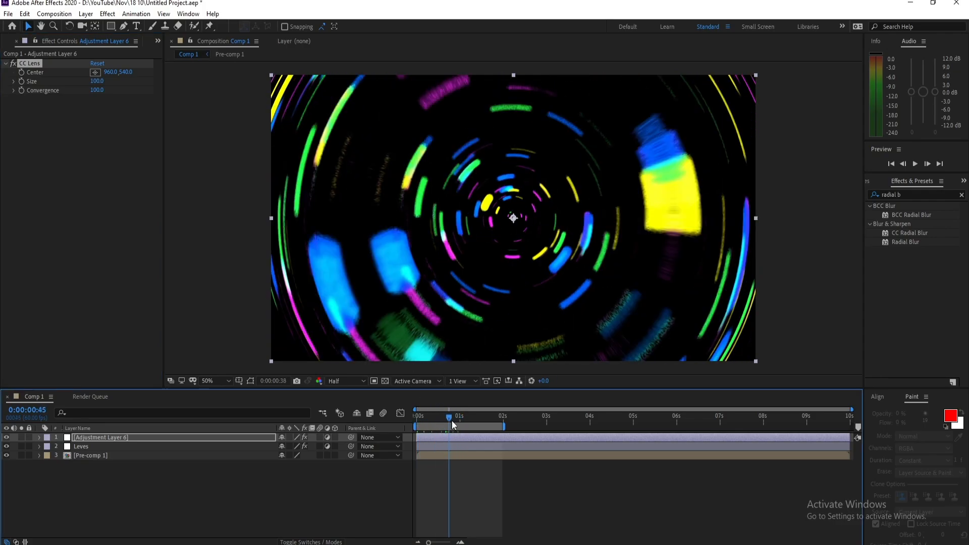
- Find the CC Vector Blur effect and apply it to the adjustment layer that holds CC Lens
{"action": "left_click", "coordinate": [136, 437]}
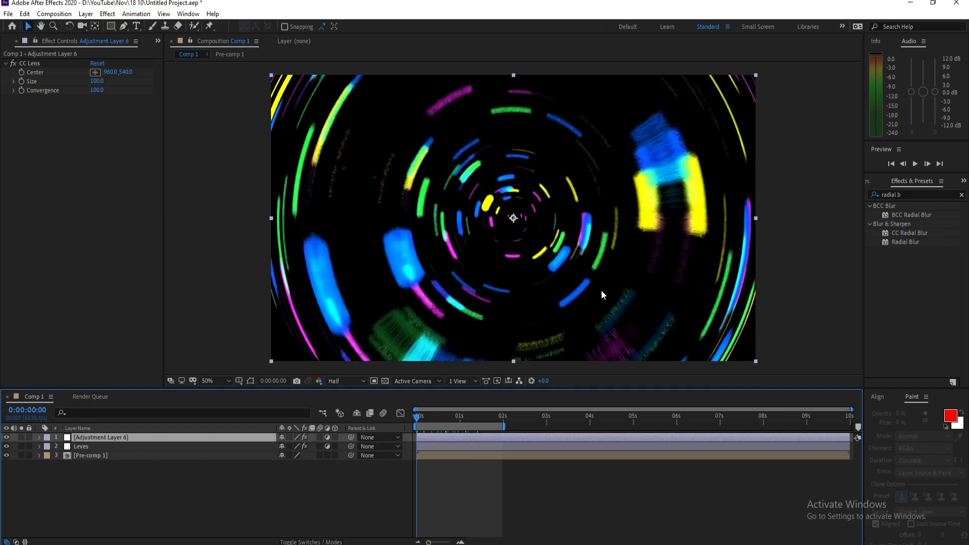
{"action": "left_click", "coordinate": [901, 194]}
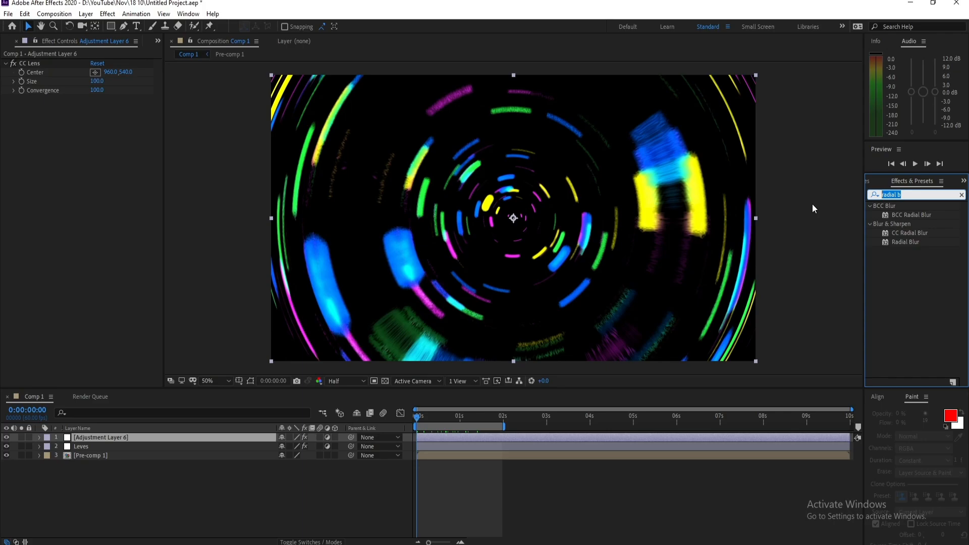
{"action": "type", "text": "cc v"}
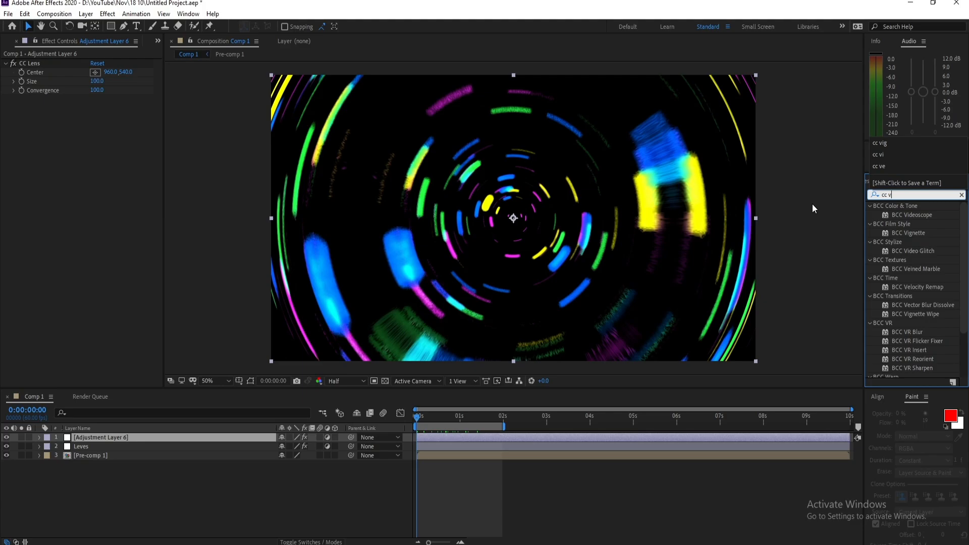
{"action": "type", "text": "ec"}
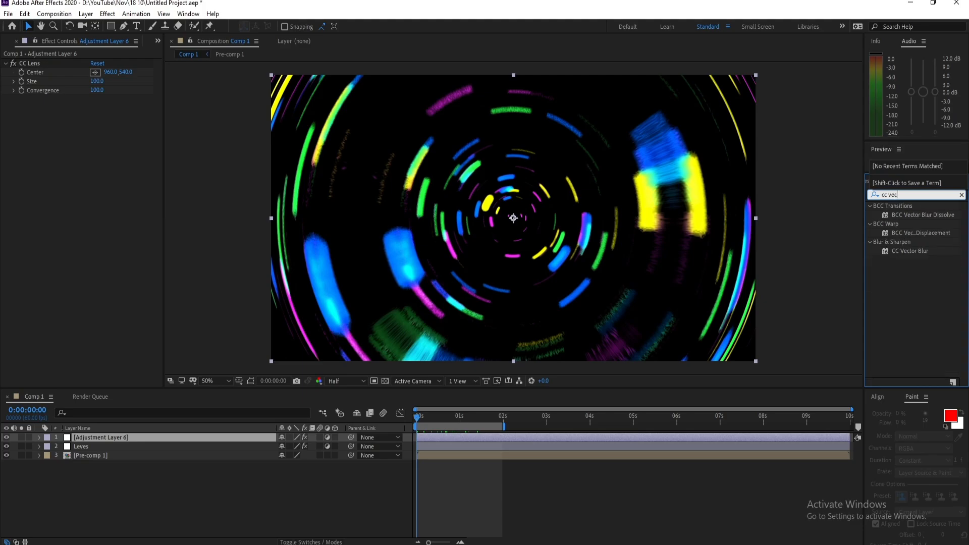
{"action": "type", "text": "to"}
{"action": "double_click", "coordinate": [908, 252]}
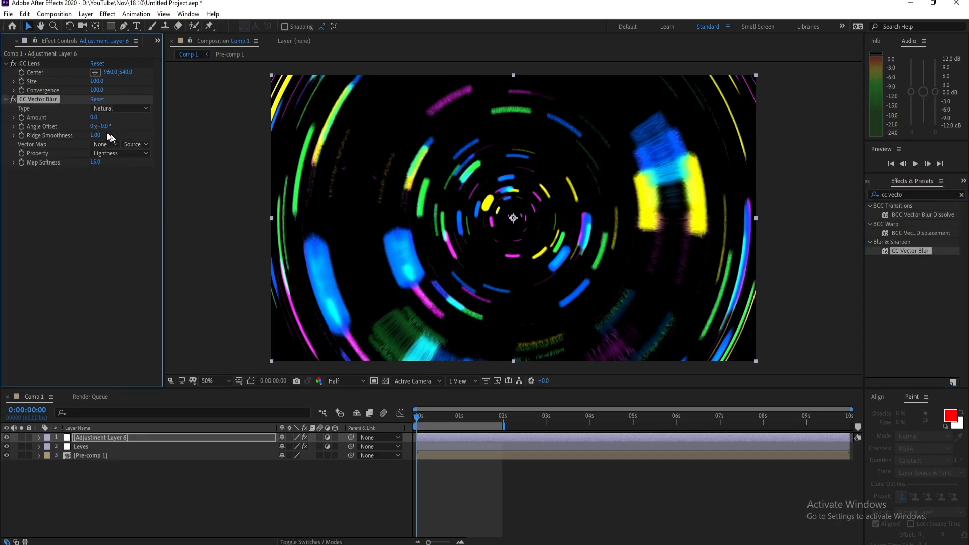
- Set the CC Vector Blur Amount to 10
{"action": "left_click", "coordinate": [95, 117]}
{"action": "type", "text": "10"}
{"action": "key", "text": "Return"}
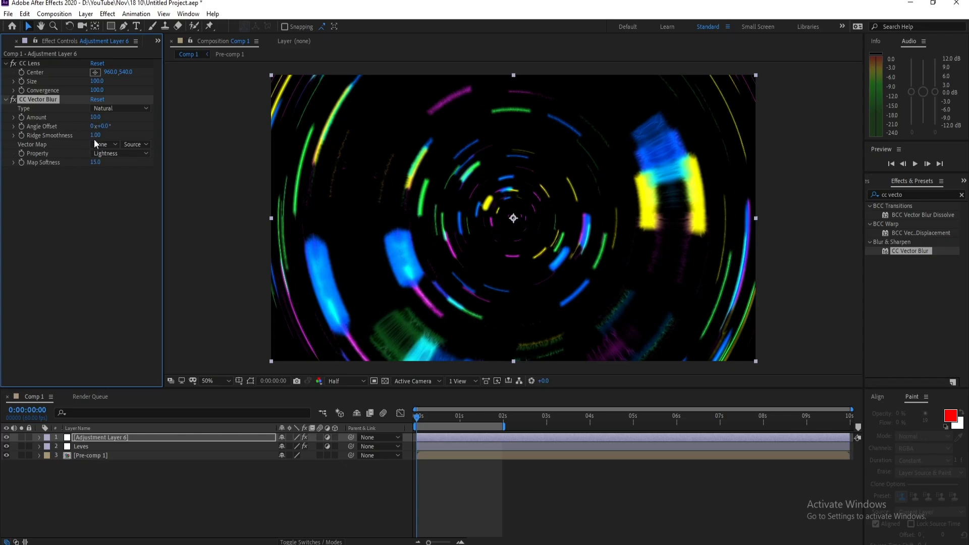
- Set the CC Vector Blur Ridge Smoothness to 1.5 and preview the animation before the one-second mark
{"action": "left_click", "coordinate": [95, 131]}
{"action": "left_click", "coordinate": [101, 135]}
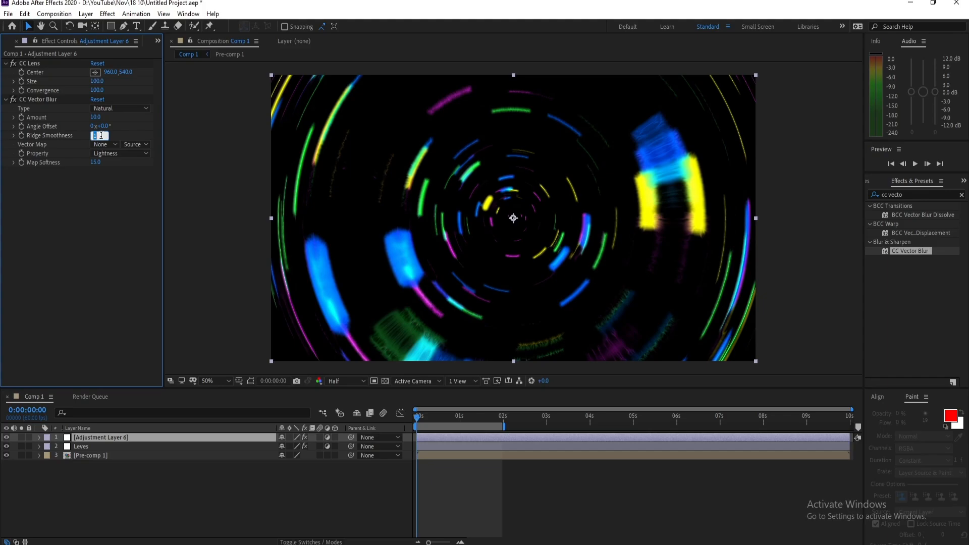
{"action": "type", "text": "1.5"}
{"action": "key", "text": "Return"}
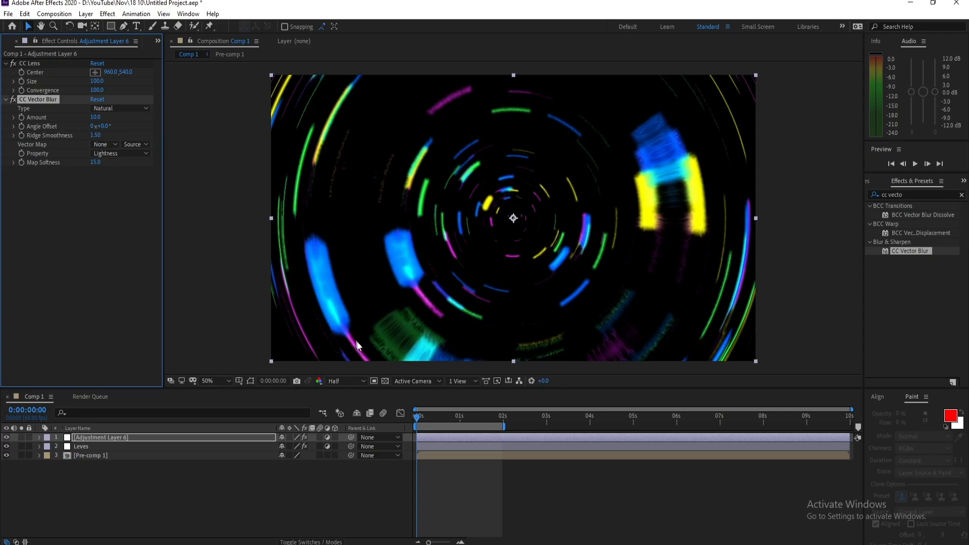
{"action": "left_click", "coordinate": [453, 417]}
{"action": "mouse_move", "coordinate": [453, 417]}
{"action": "left_mouse_down"}
{"action": "mouse_move", "coordinate": [435, 421]}
{"action": "mouse_move", "coordinate": [450, 420]}
{"action": "left_mouse_up"}
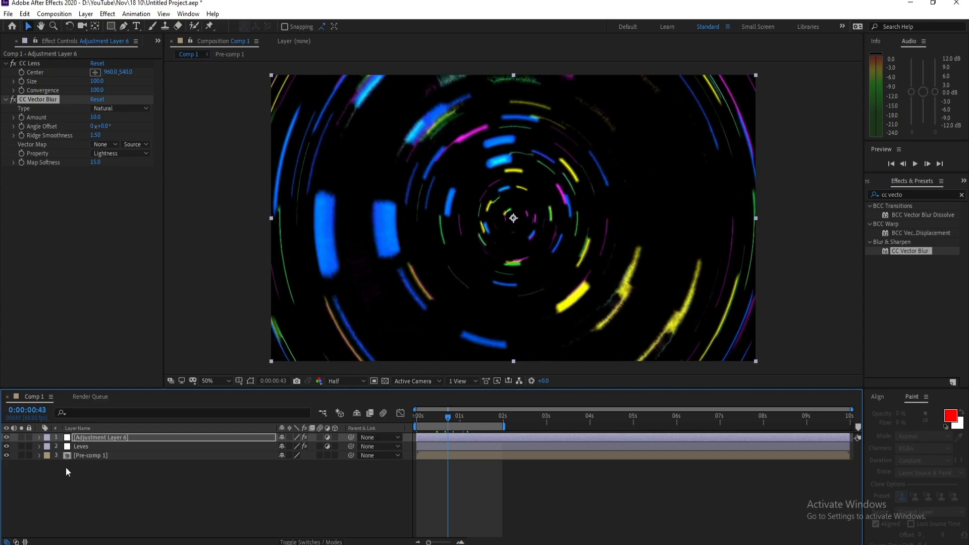
- Open Pre-comp 1 to examine the magenta solid's effect settings, and return to Comp 1
{"action": "double_click", "coordinate": [93, 455]}
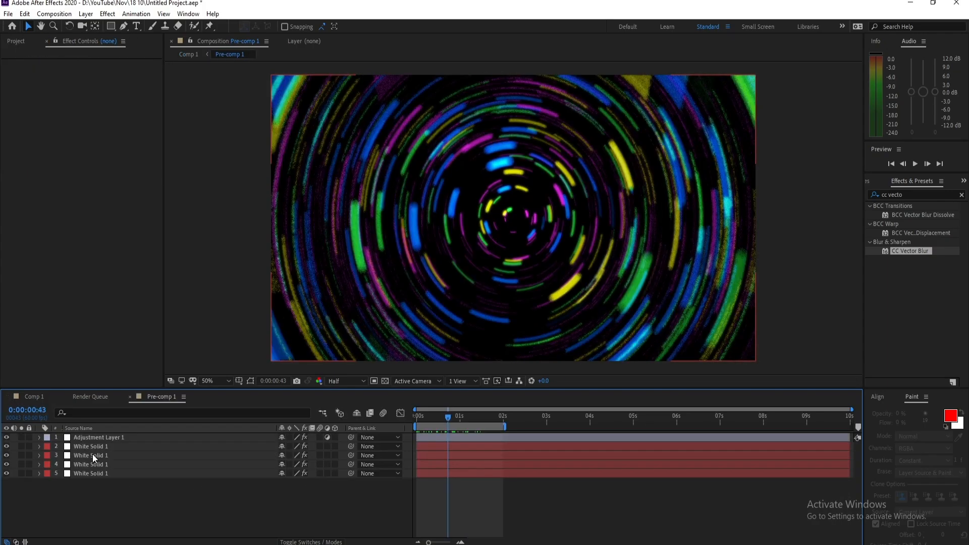
{"action": "left_click", "coordinate": [98, 473]}
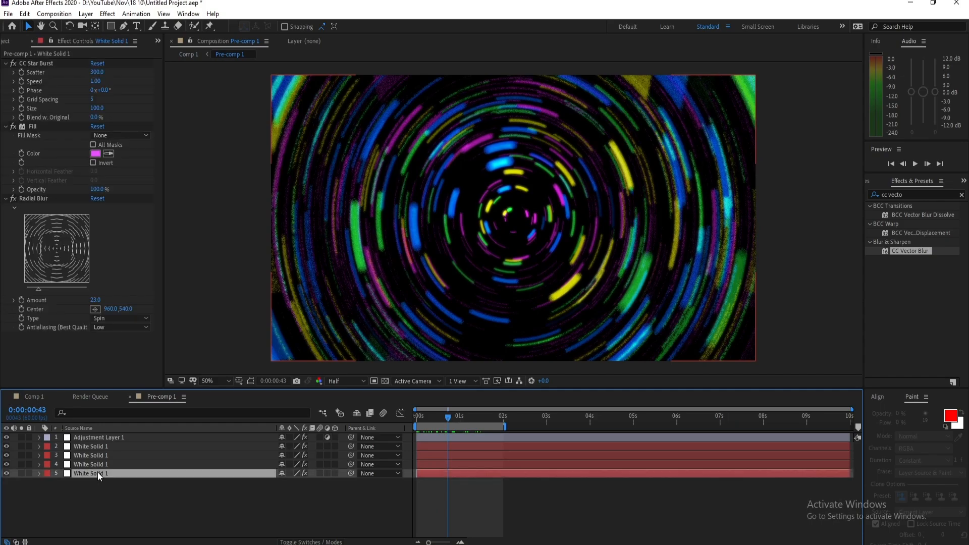
{"action": "left_click", "coordinate": [86, 396]}
{"action": "left_click", "coordinate": [66, 397]}
{"action": "left_click", "coordinate": [35, 397]}
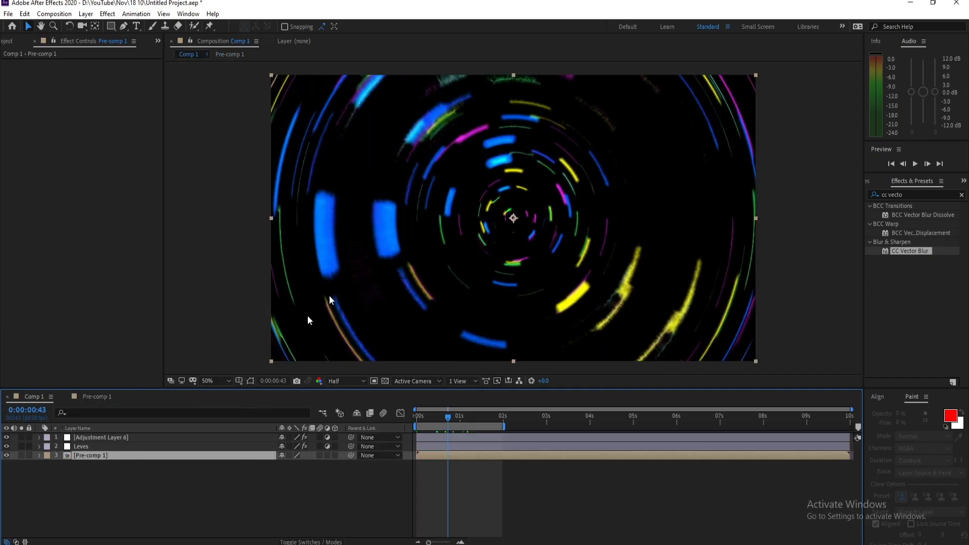
- Set the CC Star Burst Size of the blue solid in Pre-comp 1 to 75 and check the result in Comp 1
{"action": "left_click", "coordinate": [92, 399]}
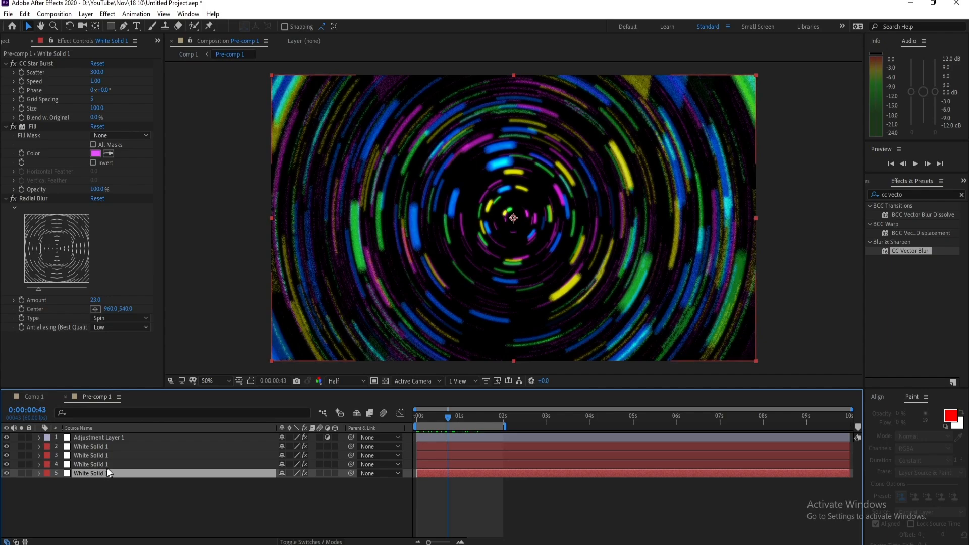
{"action": "left_click", "coordinate": [96, 465]}
{"action": "left_click", "coordinate": [95, 459]}
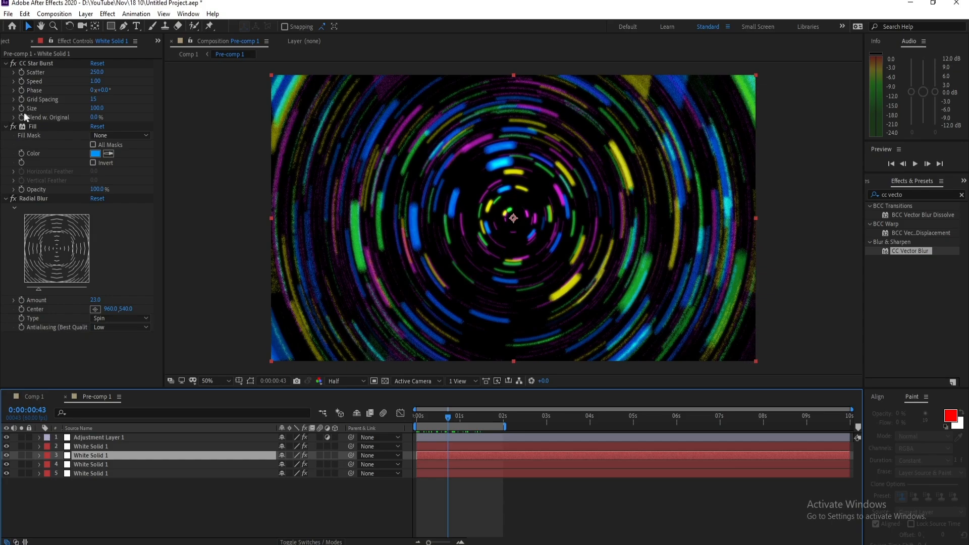
{"action": "left_click", "coordinate": [95, 108]}
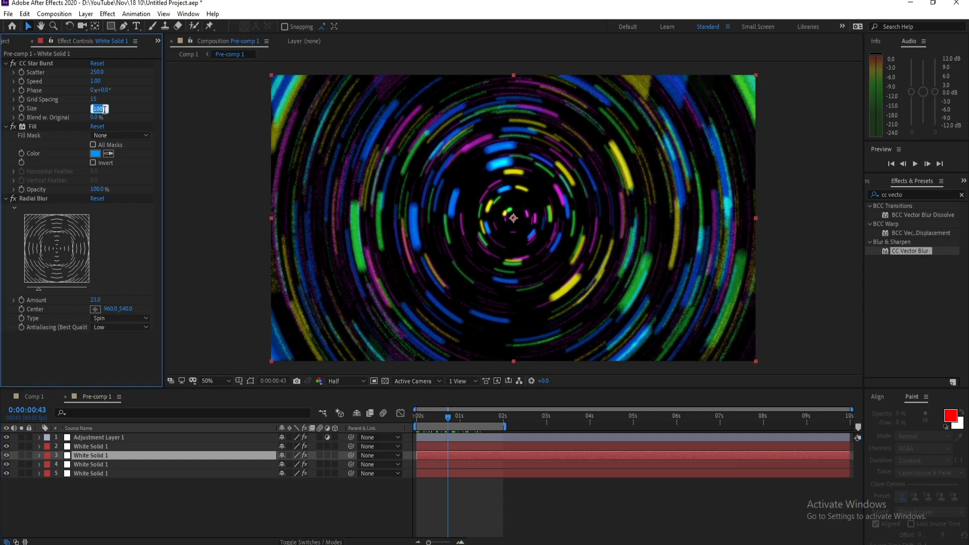
{"action": "type", "text": "75"}
{"action": "key", "text": "Return"}
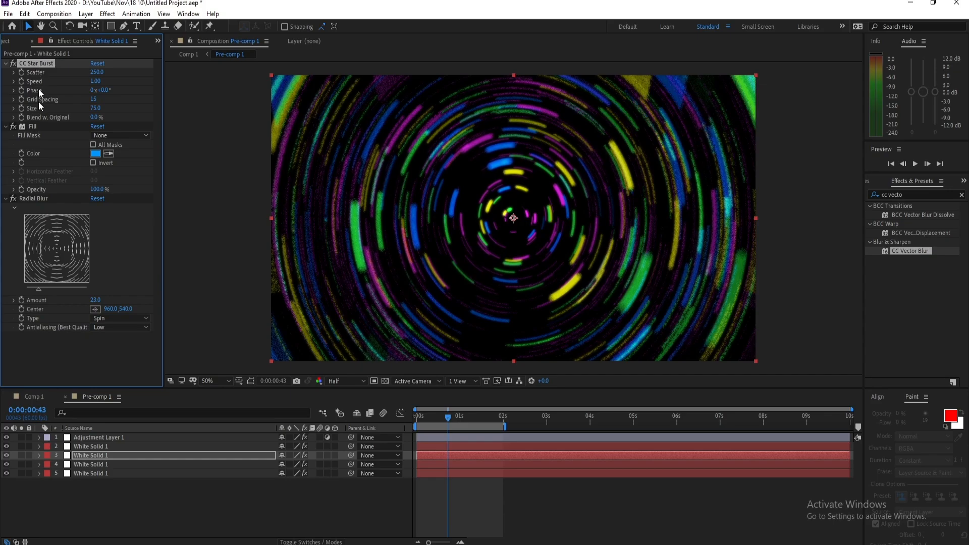
{"action": "left_click", "coordinate": [35, 397]}
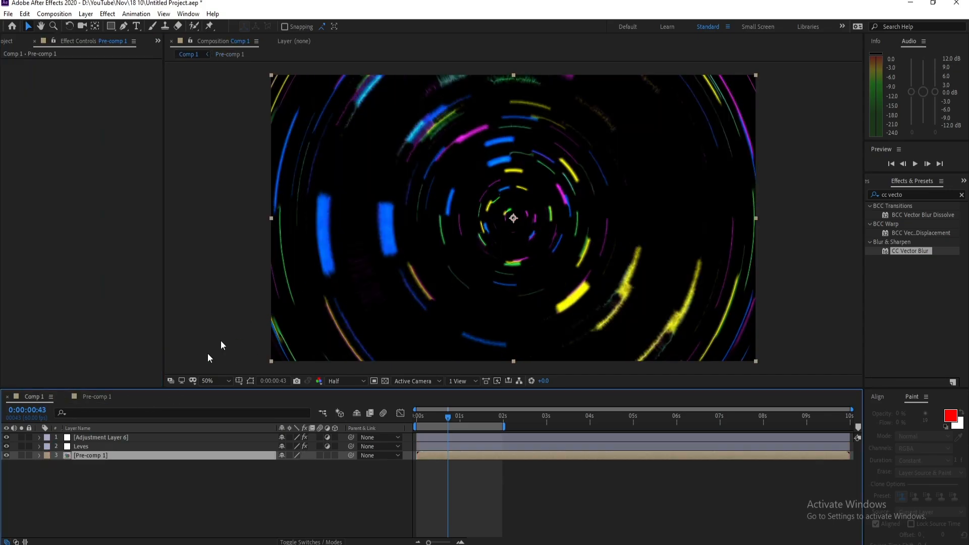
- Reduce the blue solid's CC Star Burst Size in Pre-comp 1 to 50 and preview Comp 1 at 0:00:01:26
{"action": "left_click", "coordinate": [101, 395]}
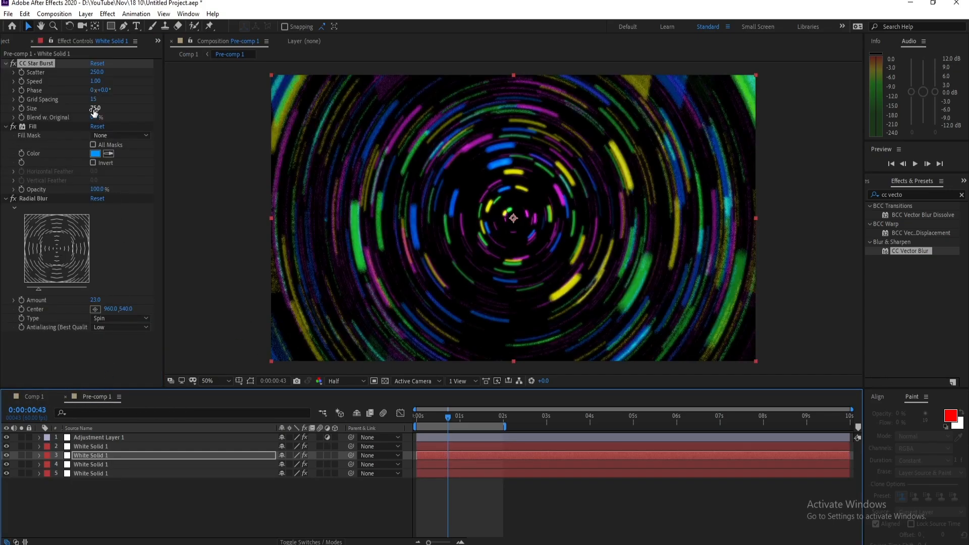
{"action": "left_click_drag", "start_coordinate": [94, 112], "coordinate": [94, 111]}
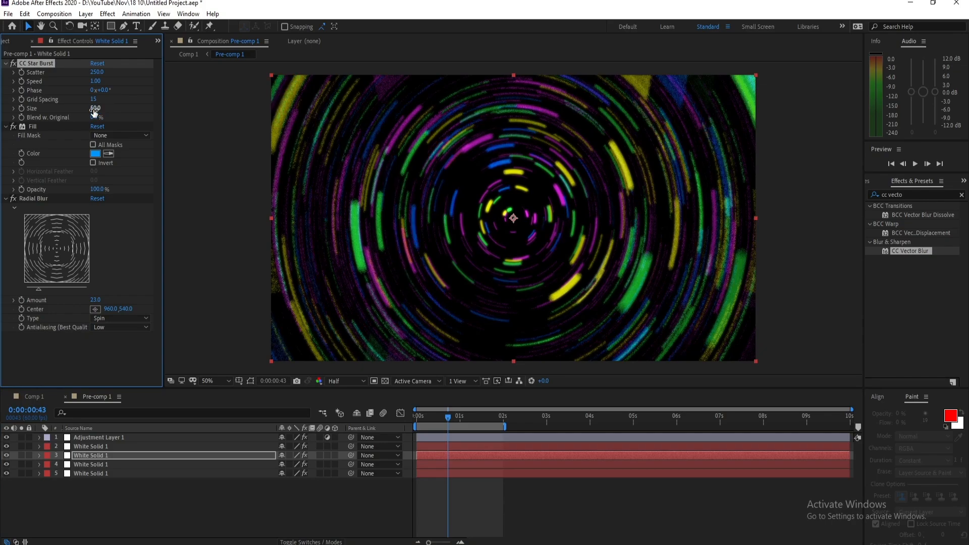
{"action": "left_click", "coordinate": [34, 396]}
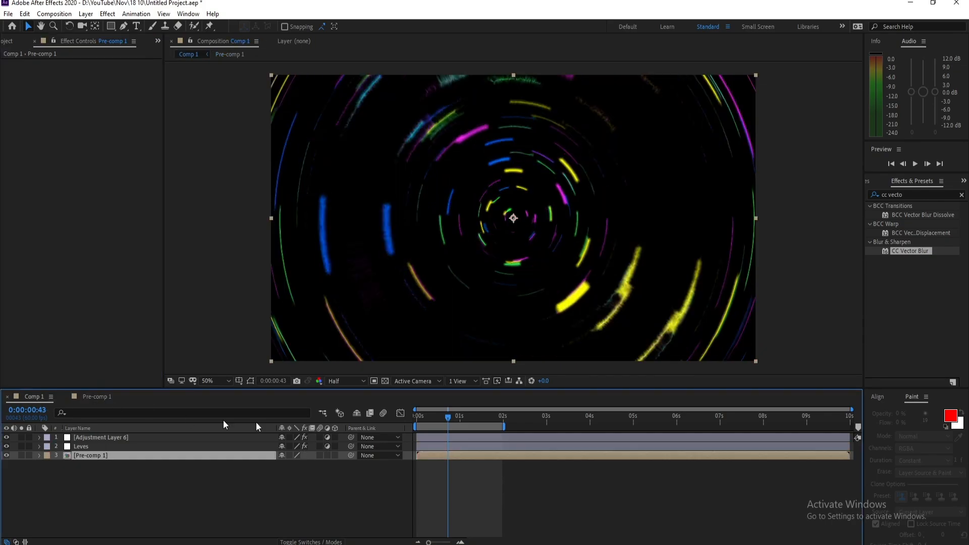
{"action": "left_click_drag", "start_coordinate": [448, 417], "coordinate": [479, 415]}
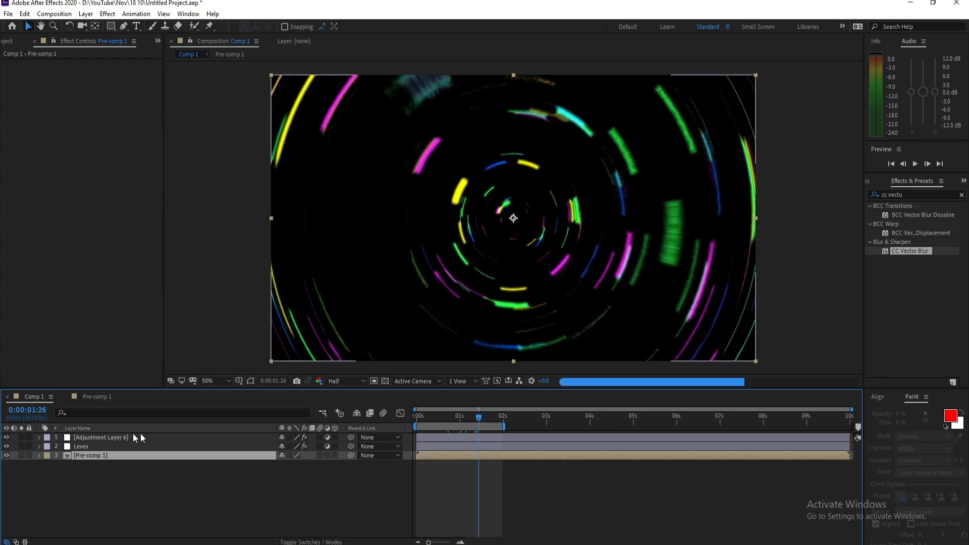
- Set the CC Star Burst Size of the green solid in Pre-comp 1 to 75 and return to Comp 1
{"action": "left_click", "coordinate": [95, 397]}
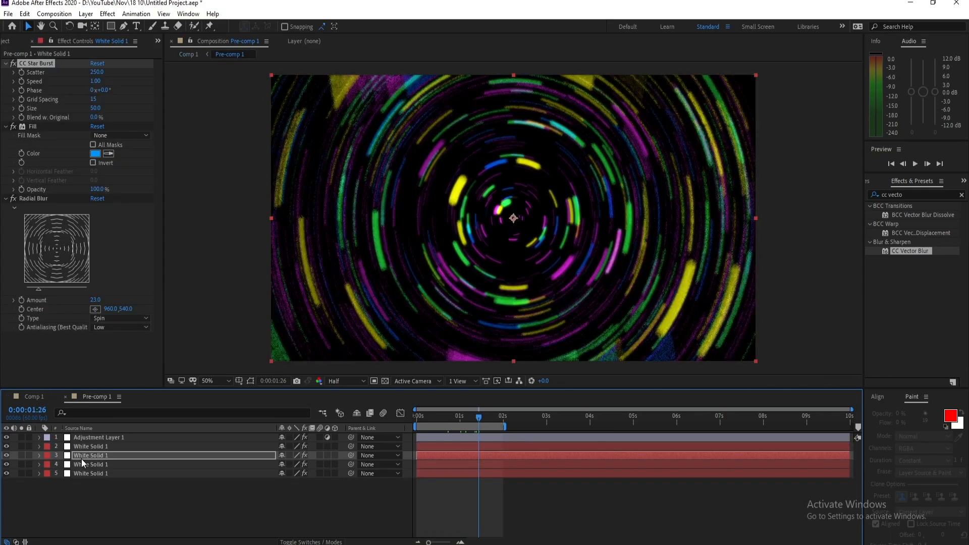
{"action": "left_click", "coordinate": [89, 463]}
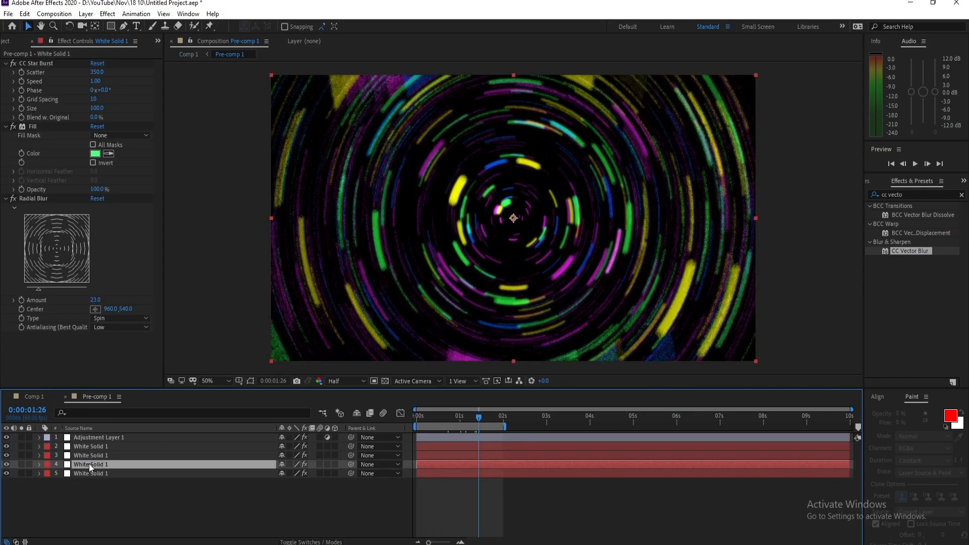
{"action": "left_click", "coordinate": [97, 109]}
{"action": "type", "text": "75"}
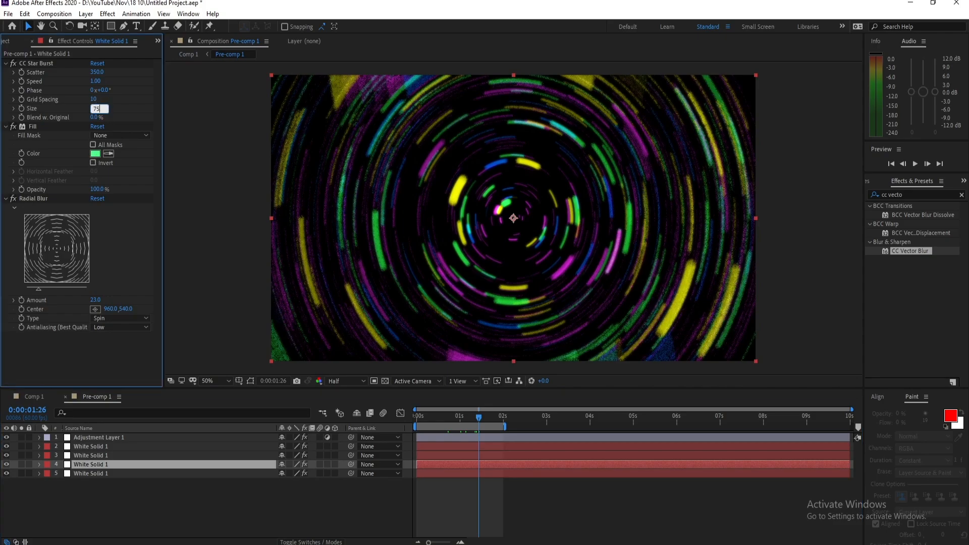
{"action": "key", "text": "Return"}
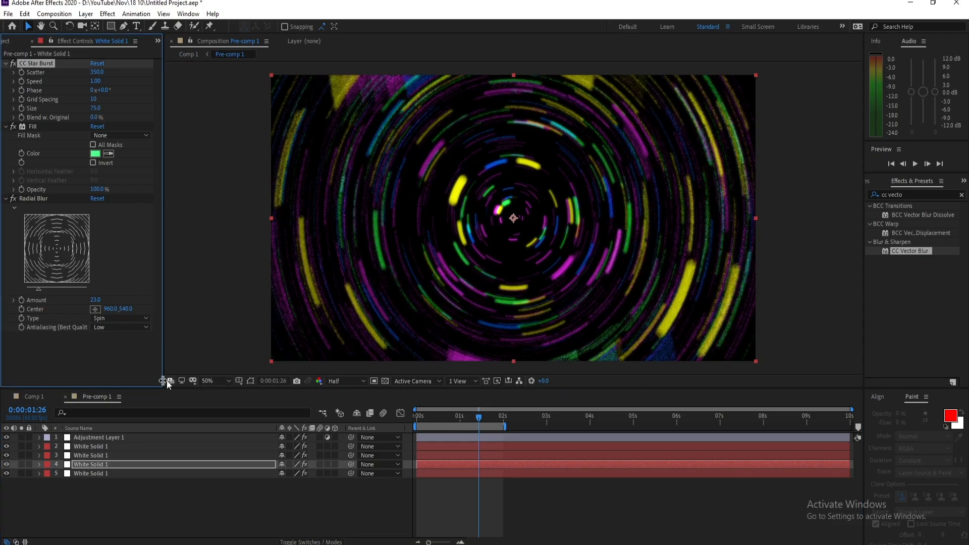
{"action": "left_click", "coordinate": [41, 397]}
- Switch the Comp 1 preview resolution to Full and check earlier frames back to 0:00:00:38
{"action": "left_click", "coordinate": [346, 381]}
{"action": "left_click", "coordinate": [344, 410]}
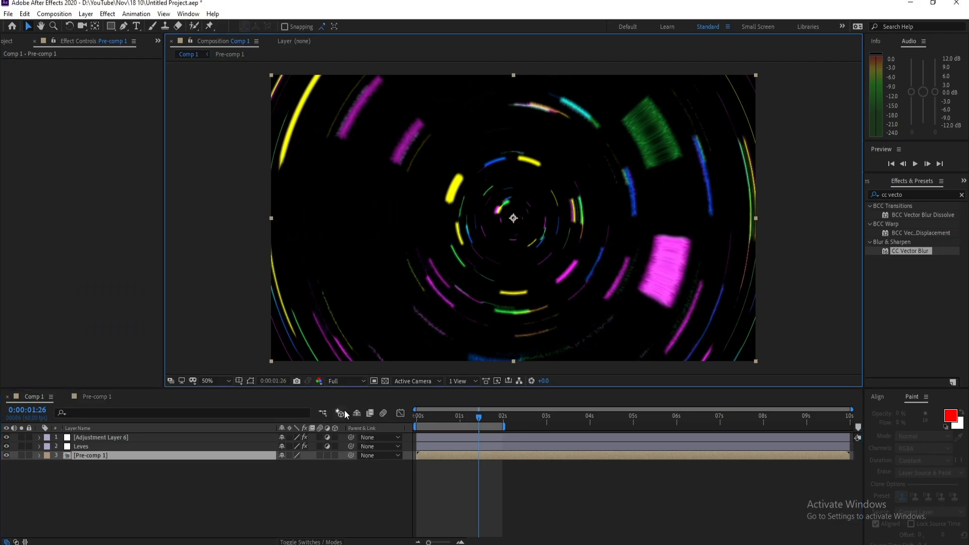
{"action": "left_click", "coordinate": [469, 418]}
{"action": "left_click", "coordinate": [458, 417]}
{"action": "left_click", "coordinate": [444, 417]}
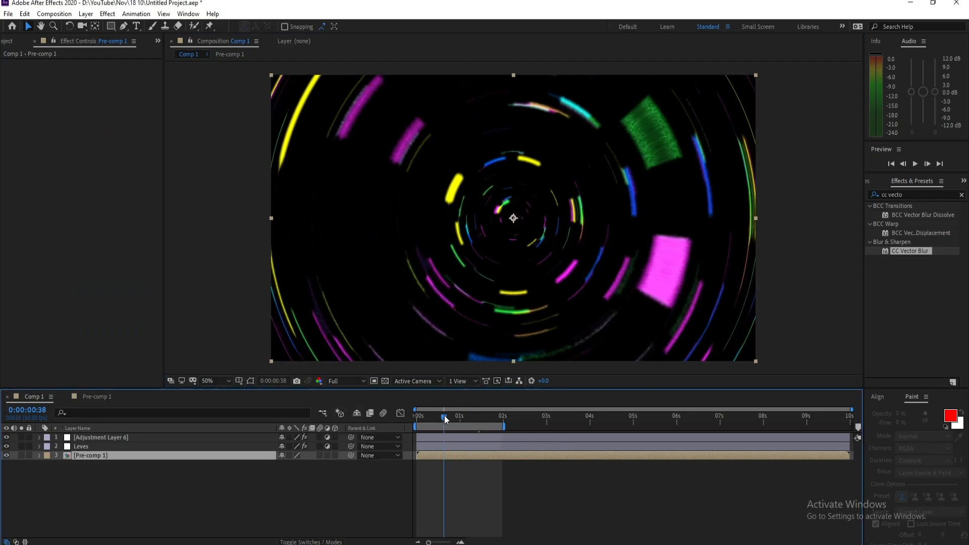